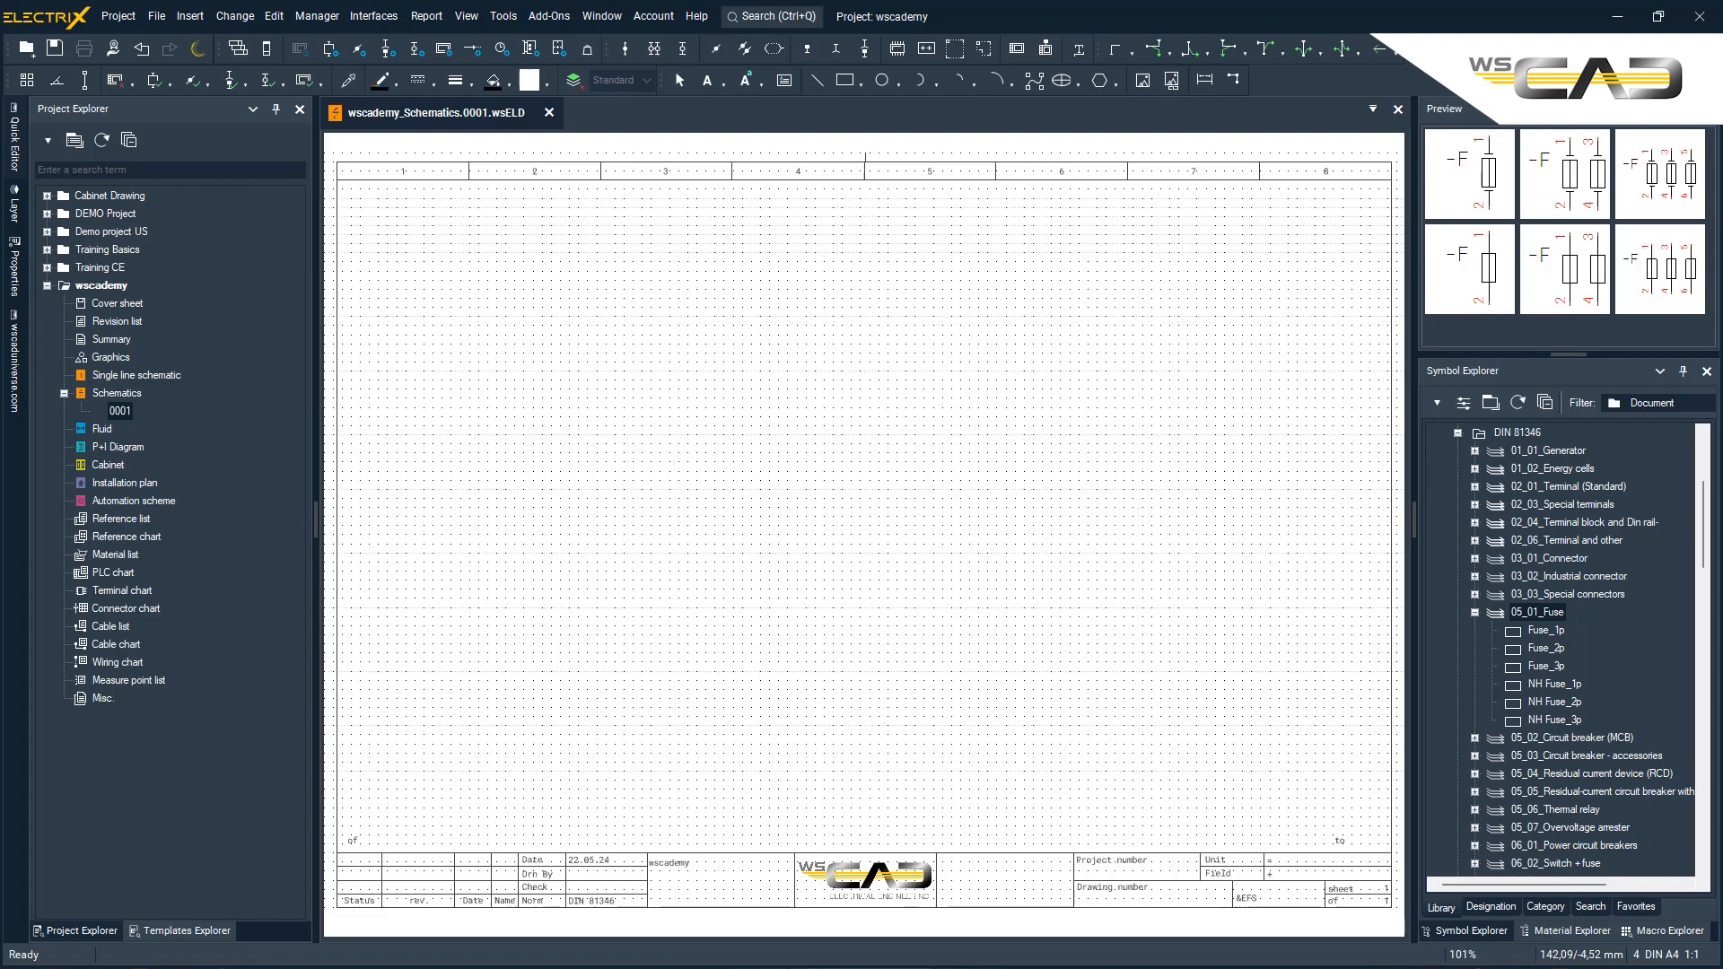
Import the first page of the PDF onto schematics page 0001 at resolution 150 on the Background layer
{"action": "right_click", "coordinate": [126, 417]}
{"action": "mouse_move", "coordinate": [265, 294]}
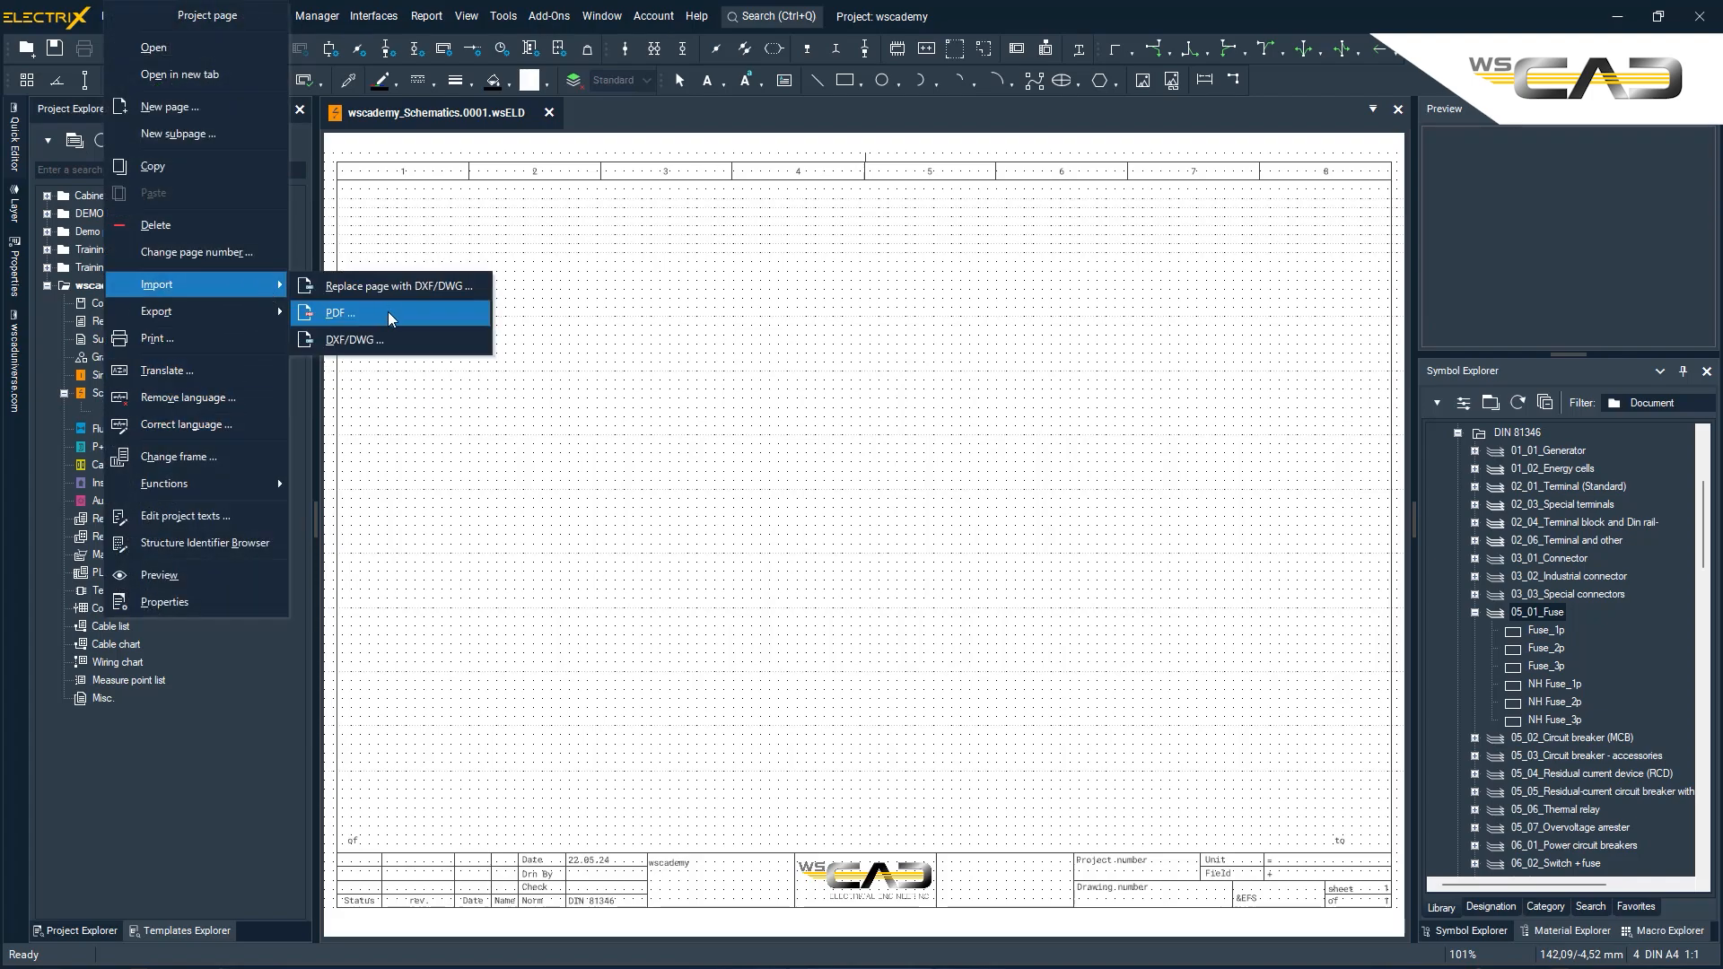
{"action": "left_click", "coordinate": [390, 317]}
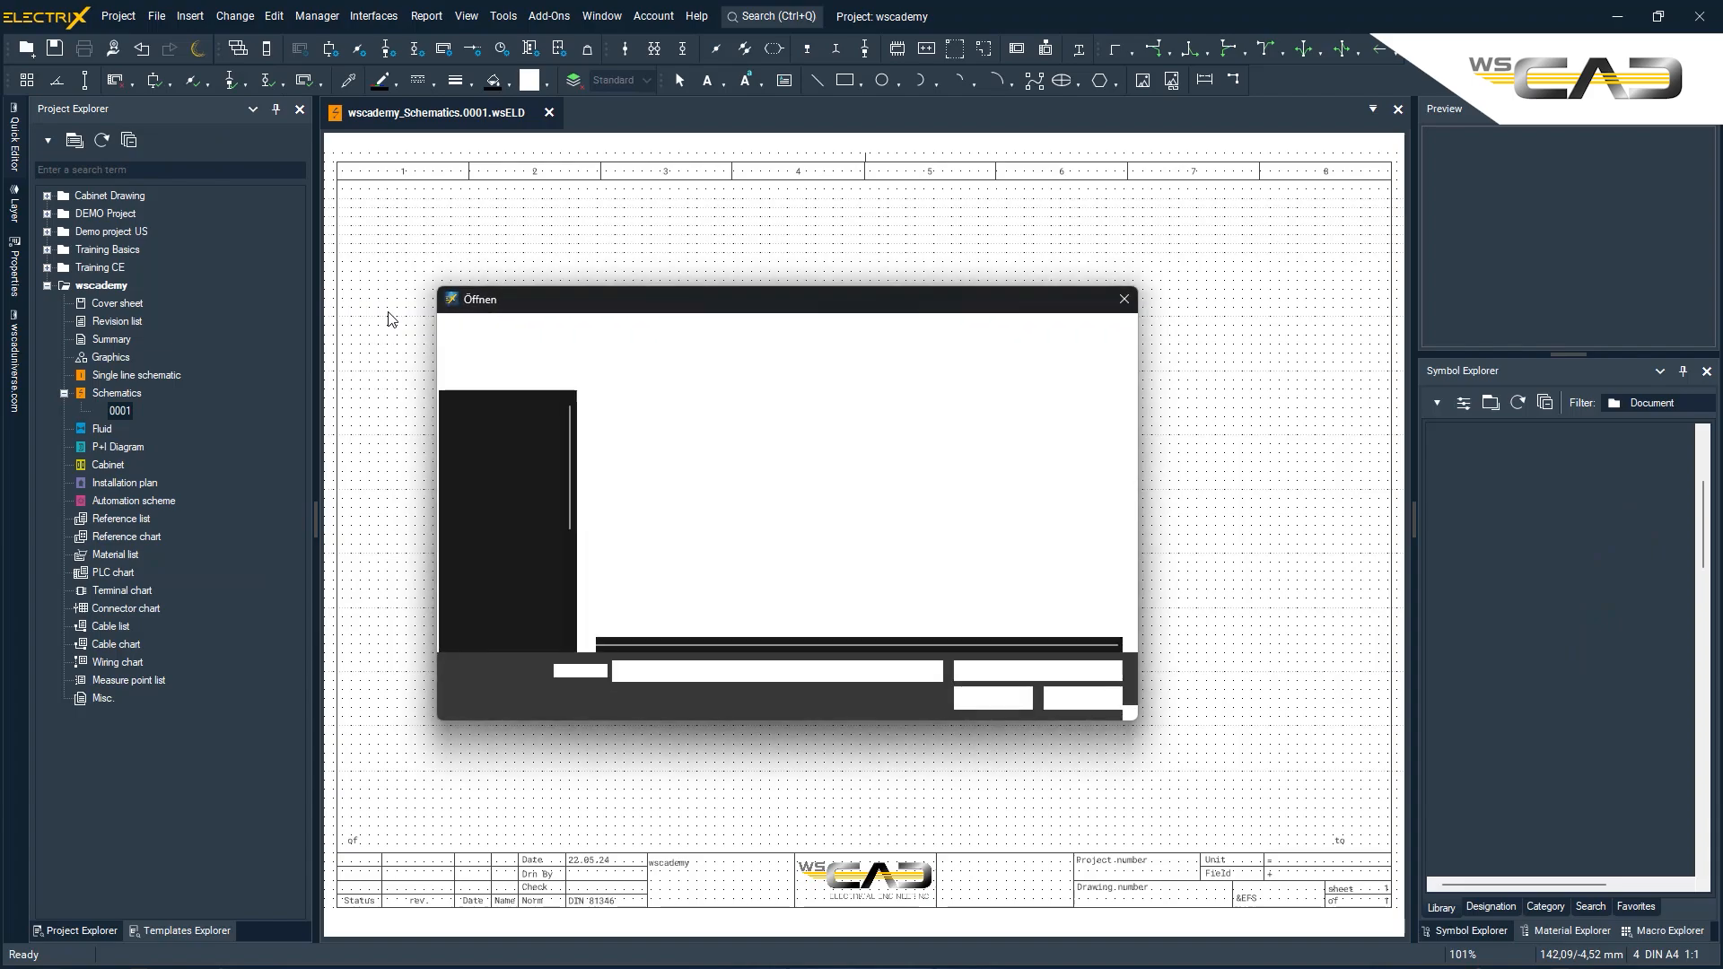
{"action": "double_click", "coordinate": [660, 516]}
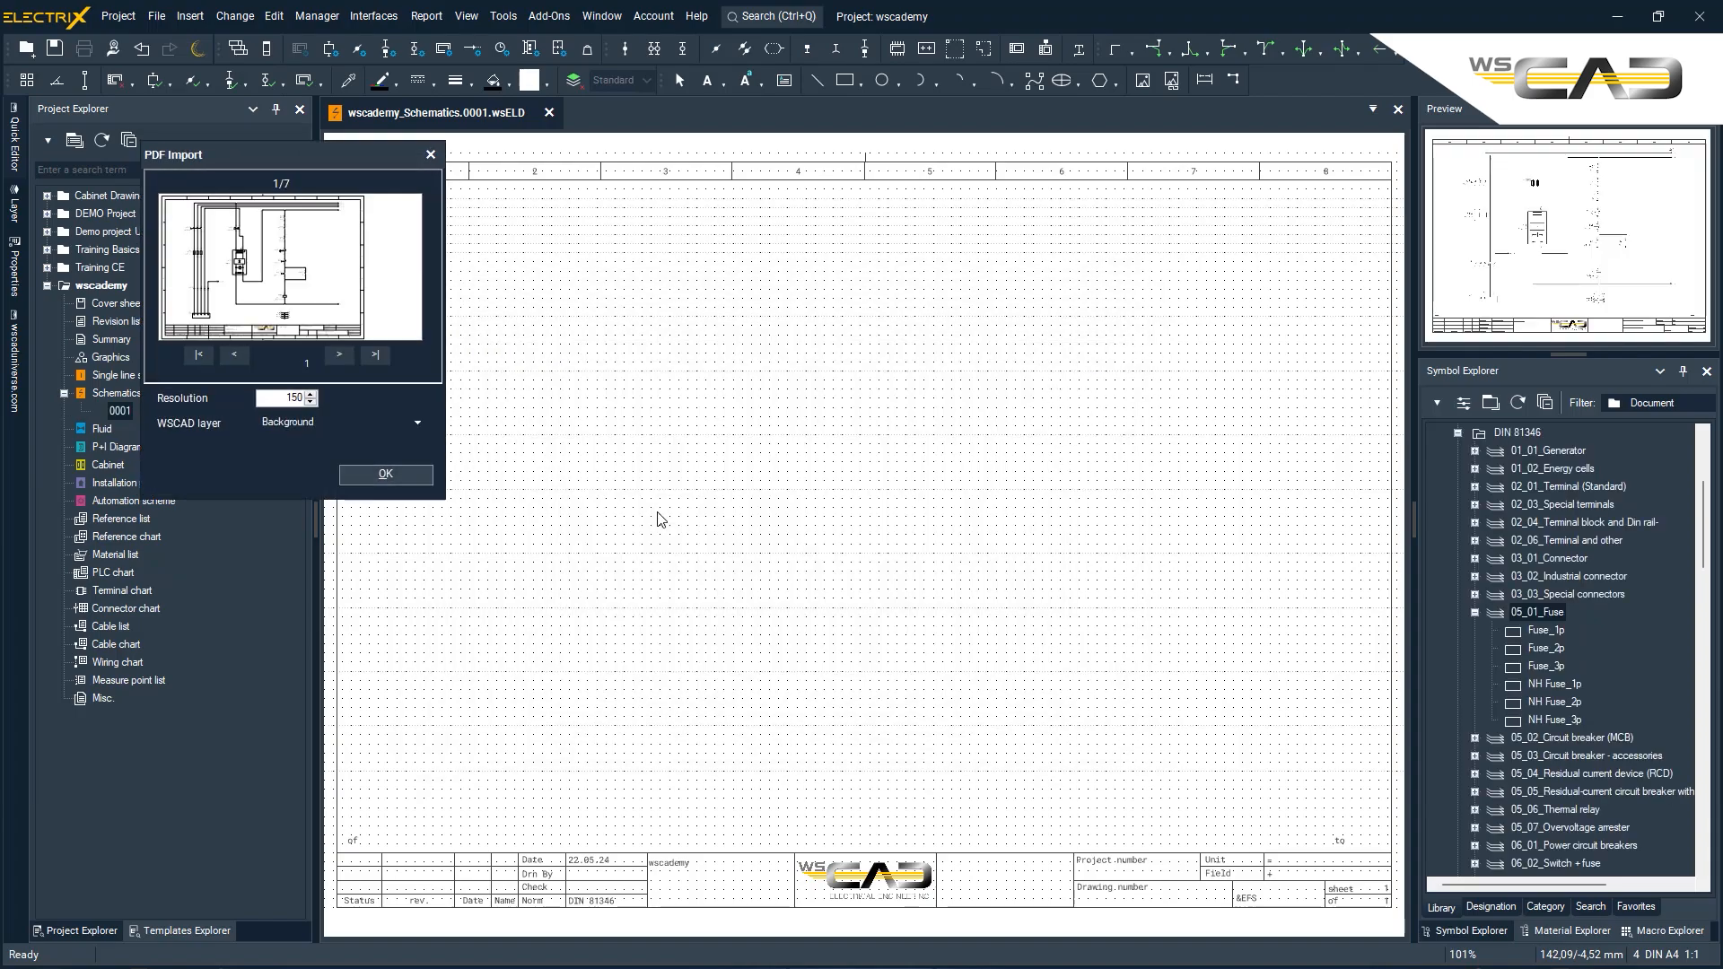
{"action": "left_click", "coordinate": [340, 353]}
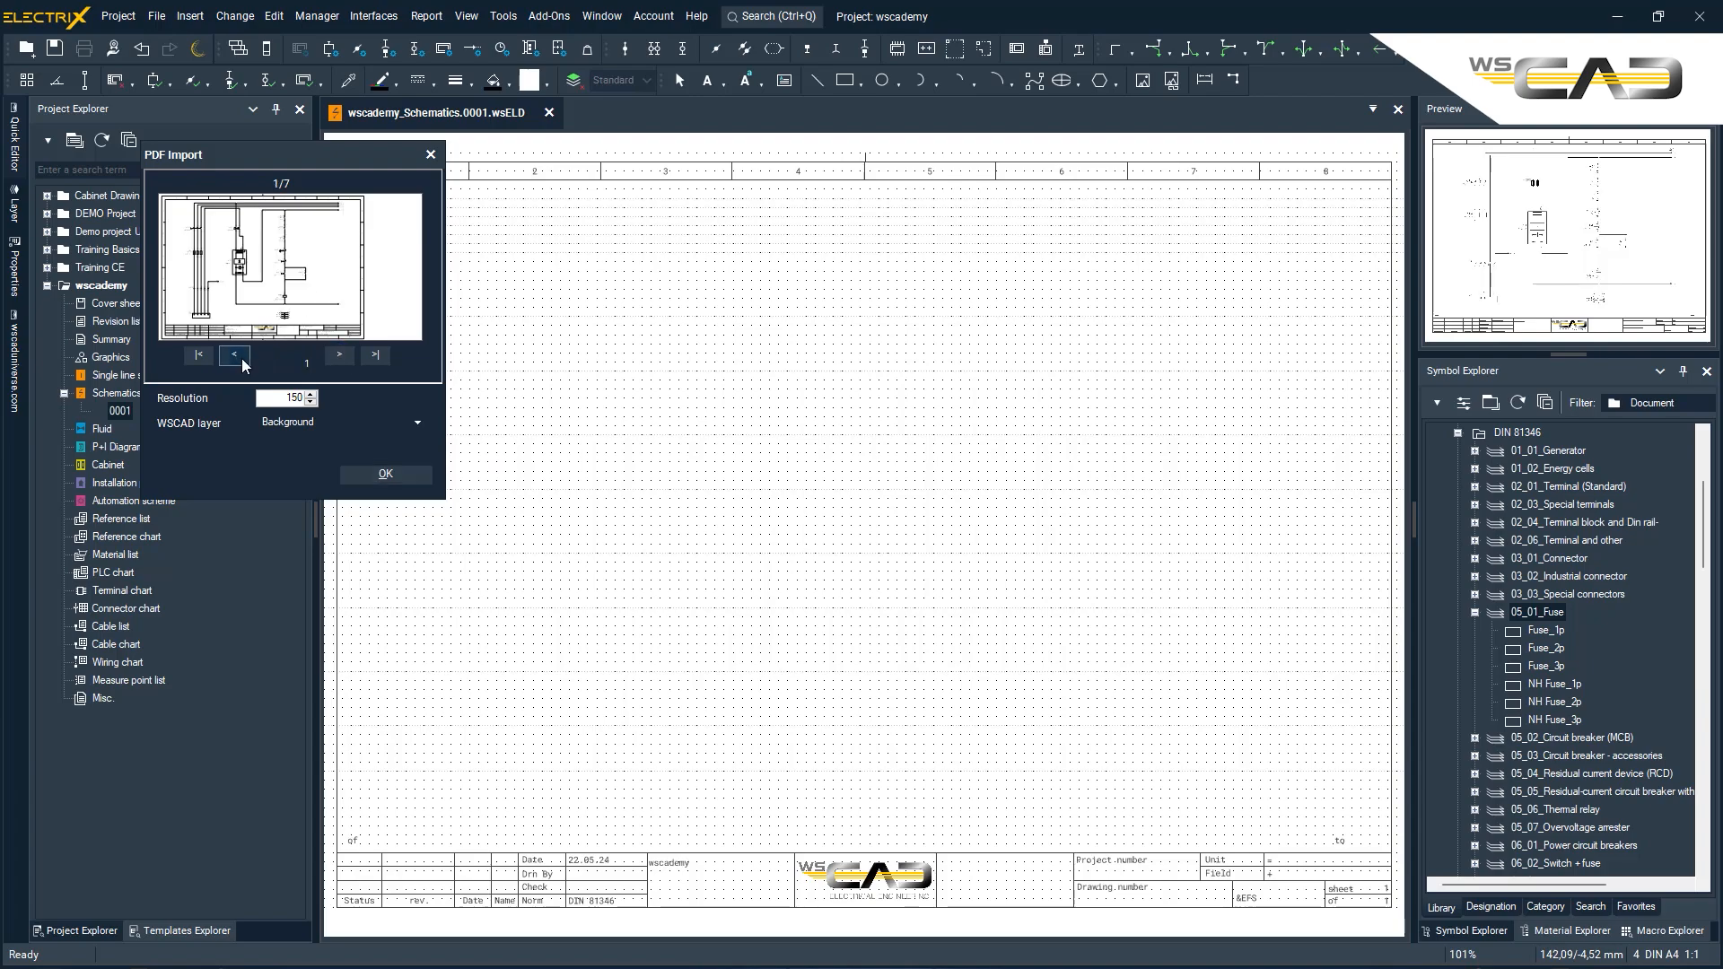
{"action": "left_click", "coordinate": [385, 473]}
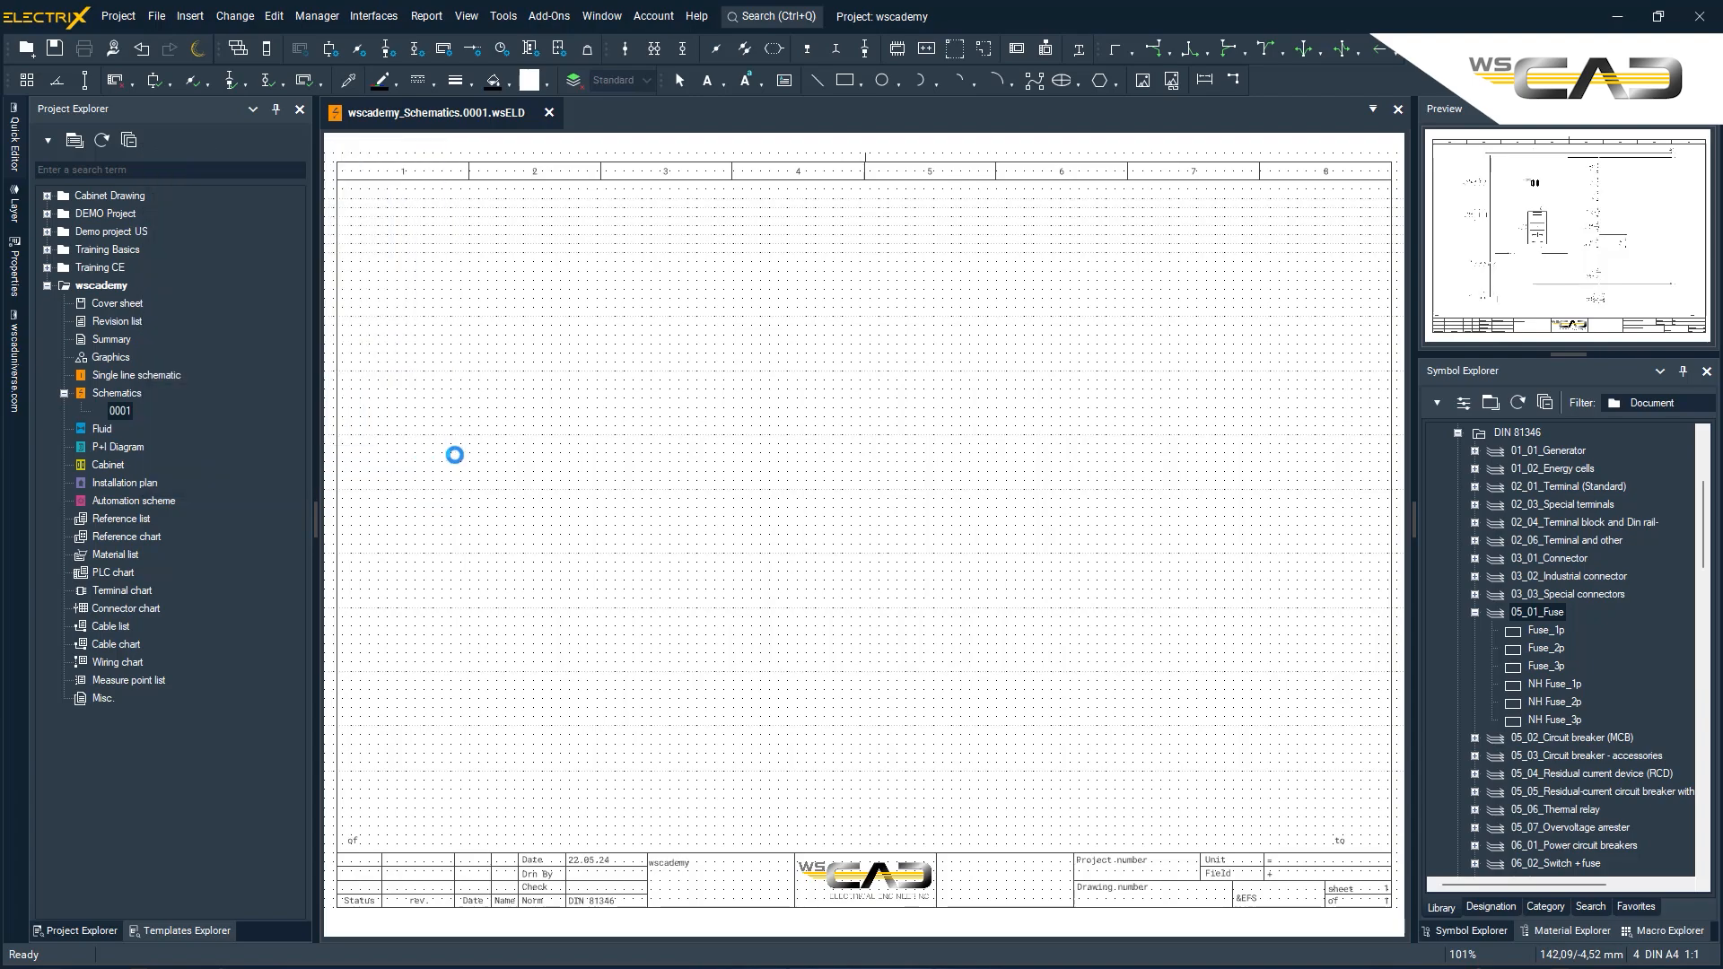
Move the imported background image so its upper-left corner meets the upper-left corner of the page frame
{"action": "right_click", "coordinate": [497, 414]}
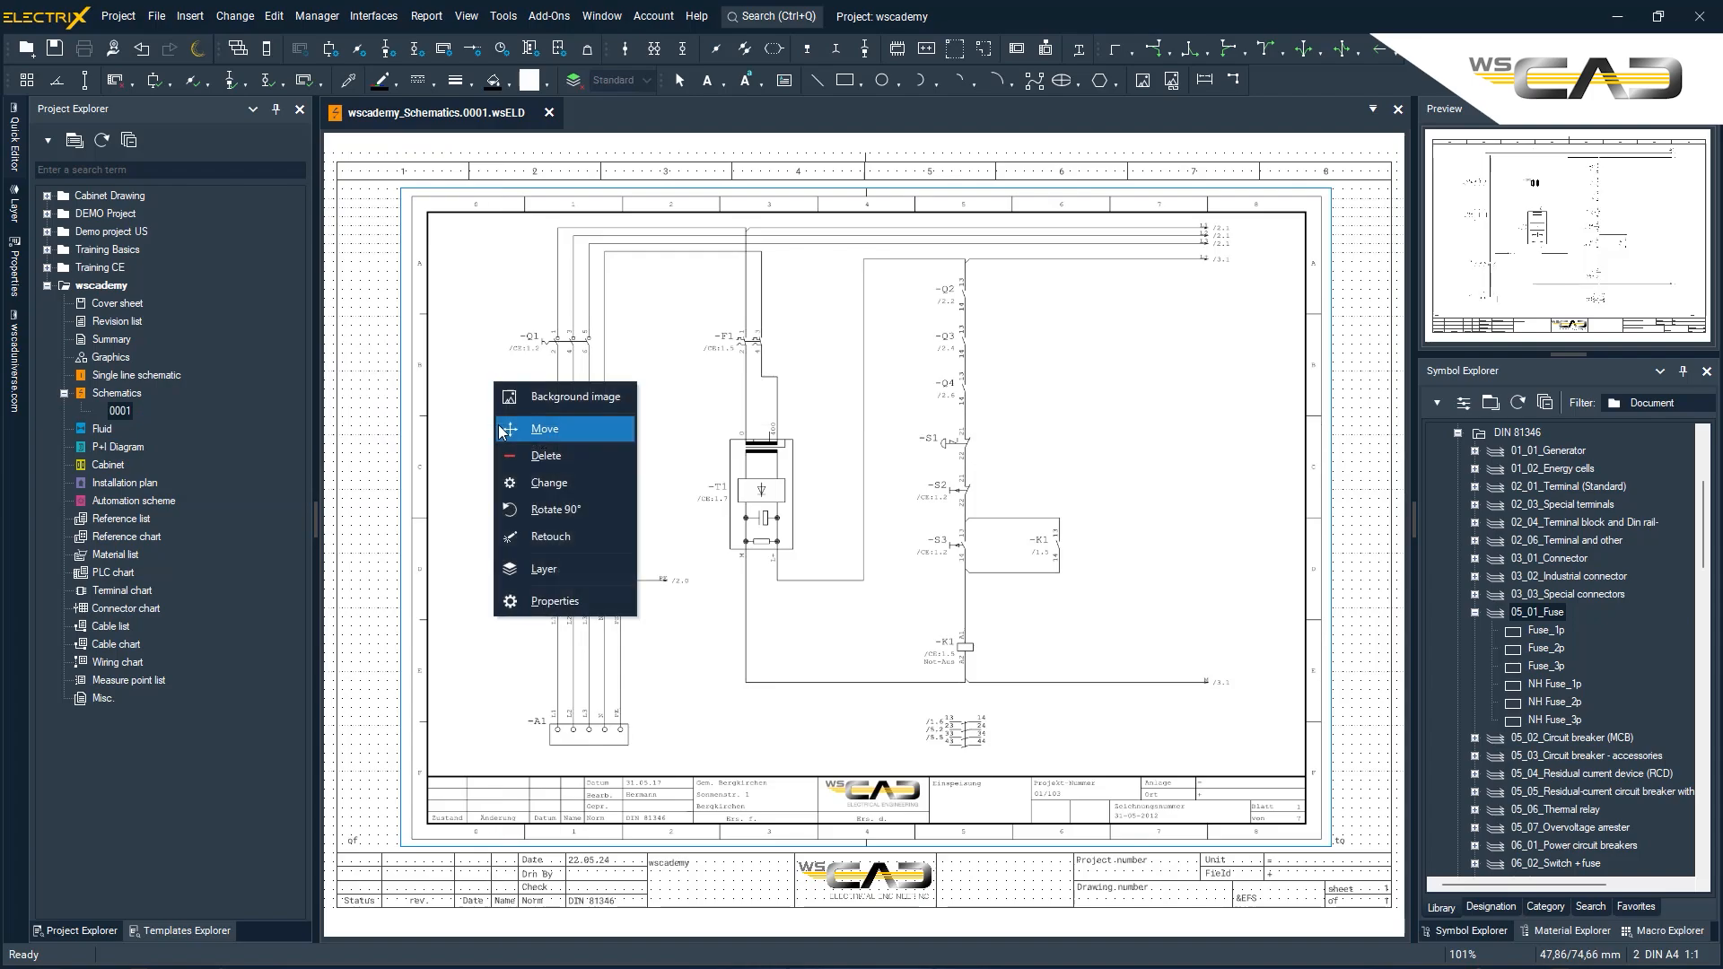
{"action": "left_click", "coordinate": [542, 437]}
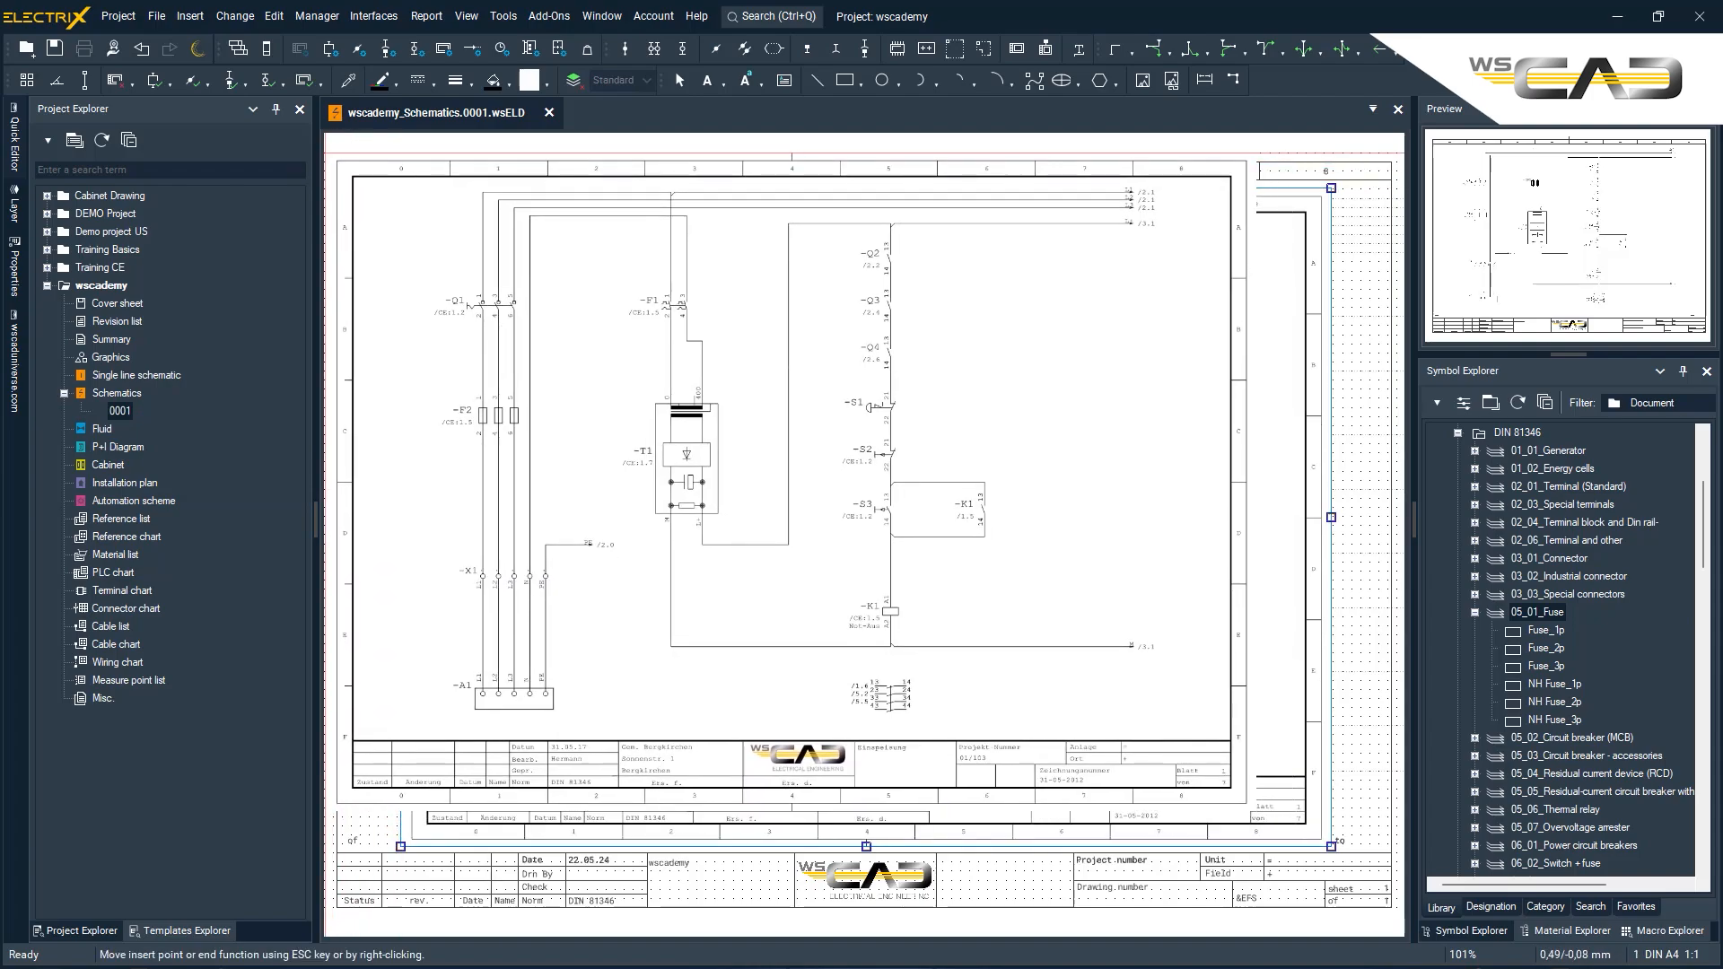
{"action": "left_click", "coordinate": [1080, 485]}
Enlarge the background image from its lower-right corner until it covers the whole page frame
{"action": "right_click", "coordinate": [1079, 484]}
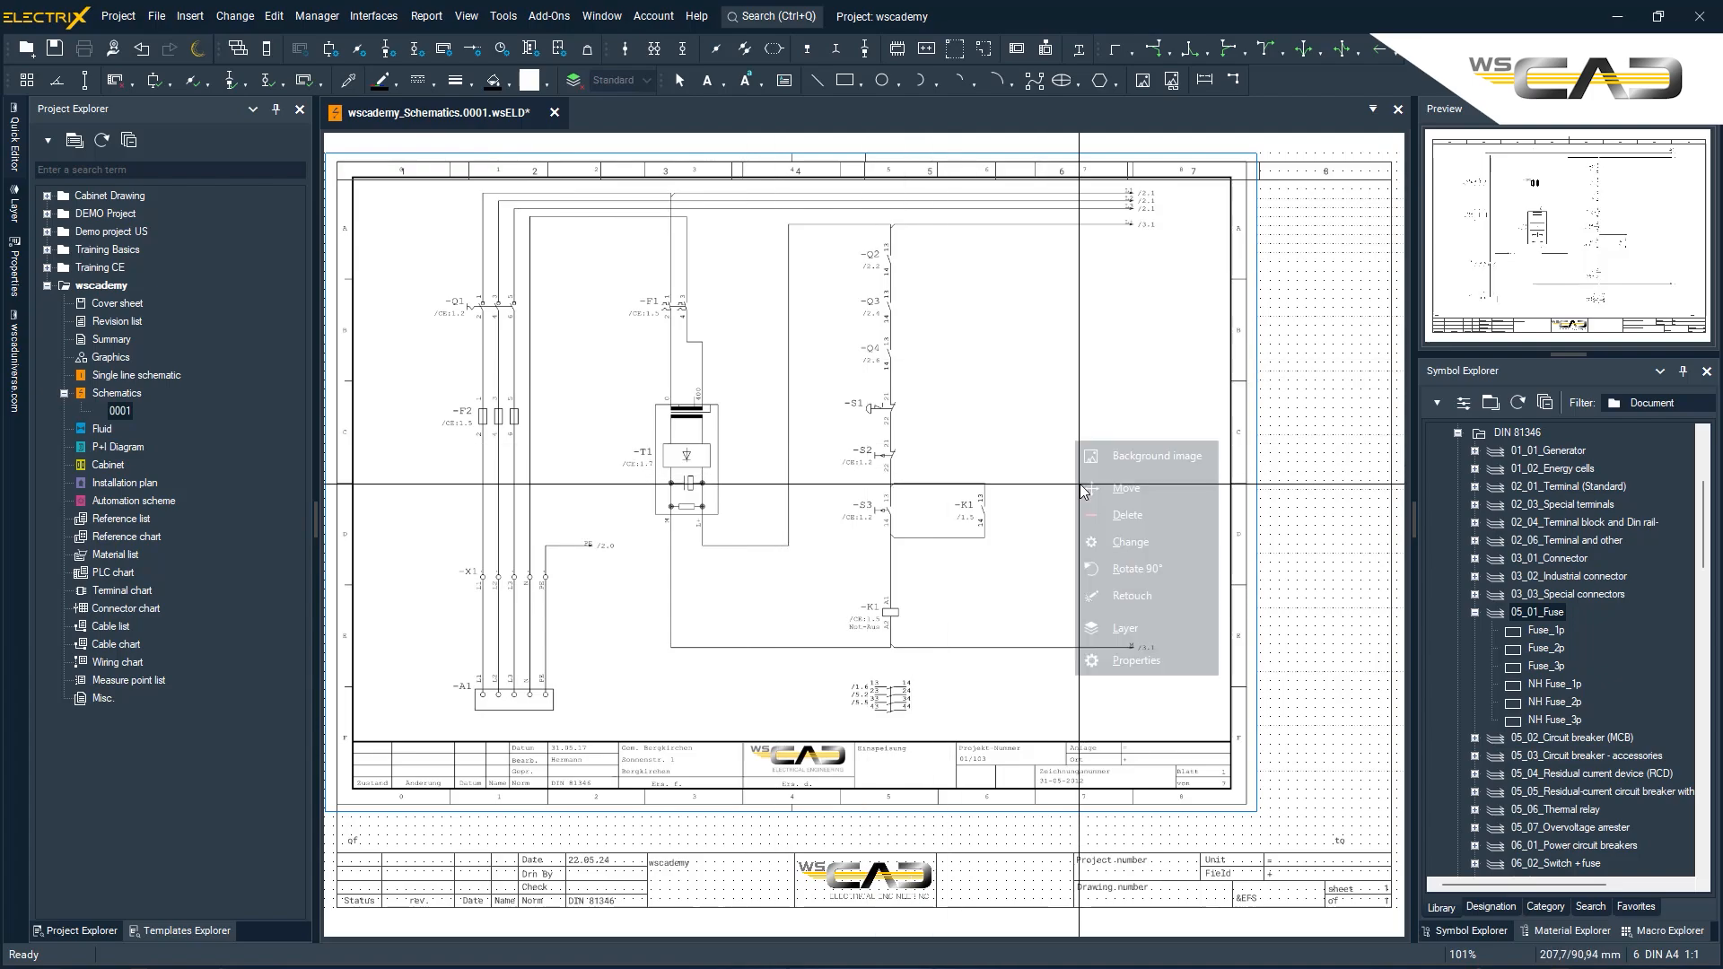
{"action": "left_click", "coordinate": [1165, 544]}
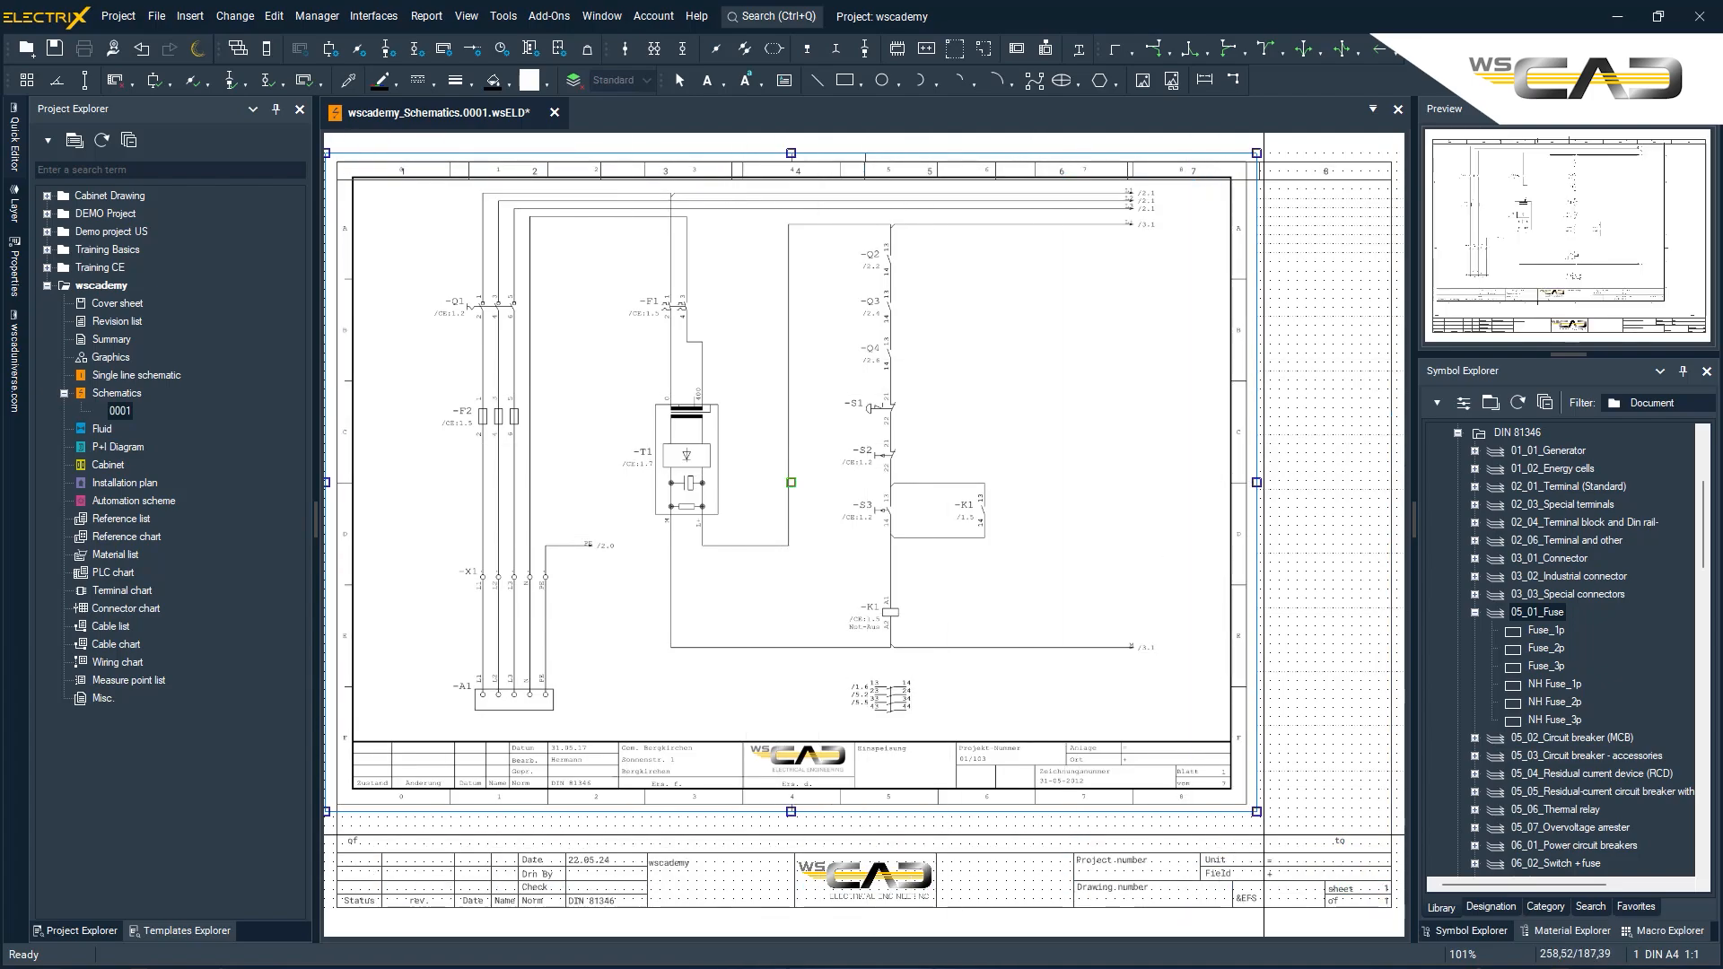
{"action": "left_click_drag", "start_coordinate": [1256, 811], "coordinate": [1398, 912]}
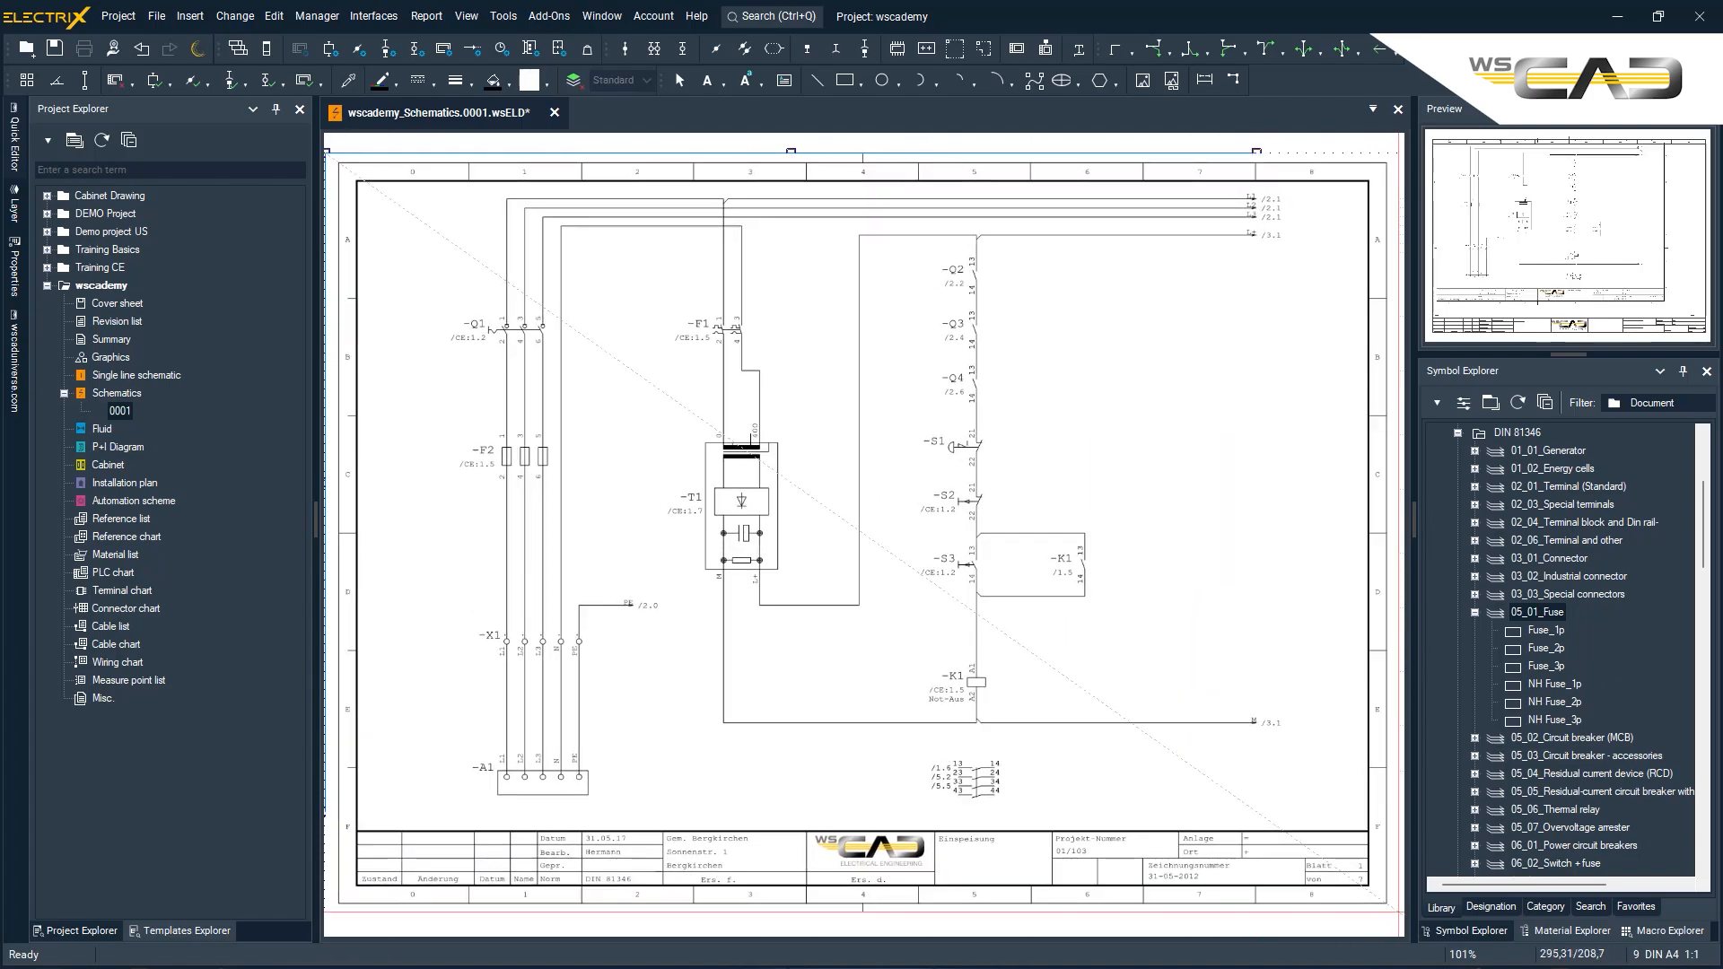
{"action": "left_click", "coordinate": [1399, 912]}
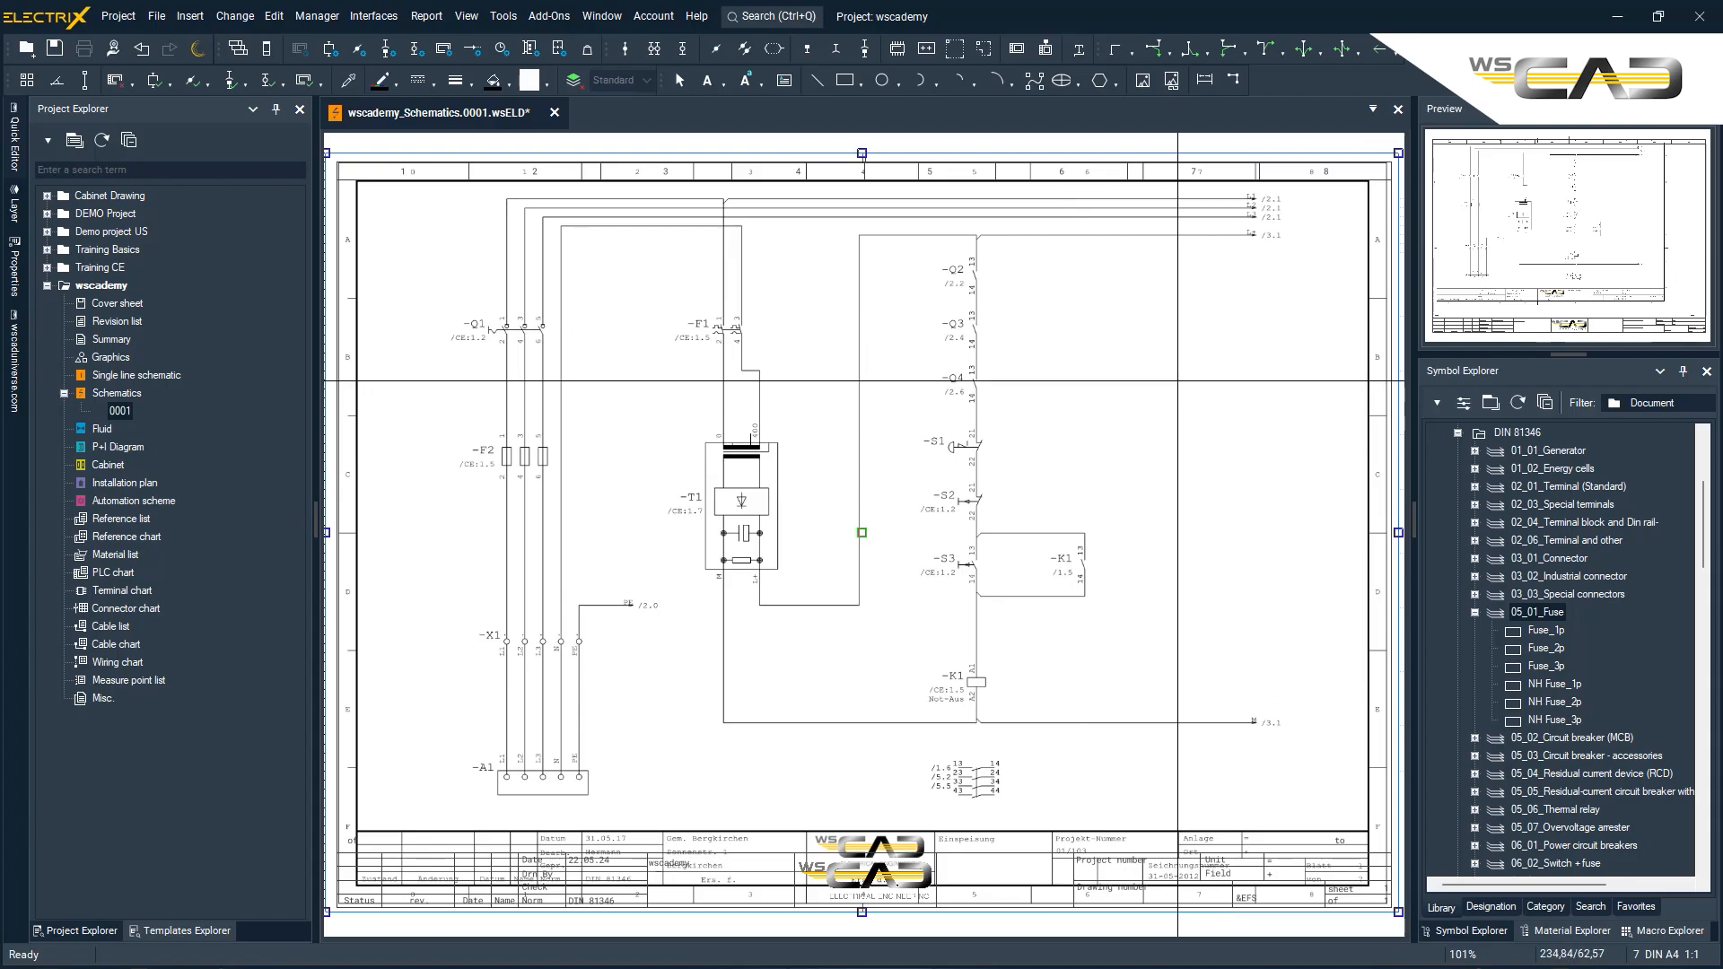
Retouch the background image to mask out its drawing frame, title block and the -F1 fuse symbol with its label
{"action": "right_click", "coordinate": [1177, 382]}
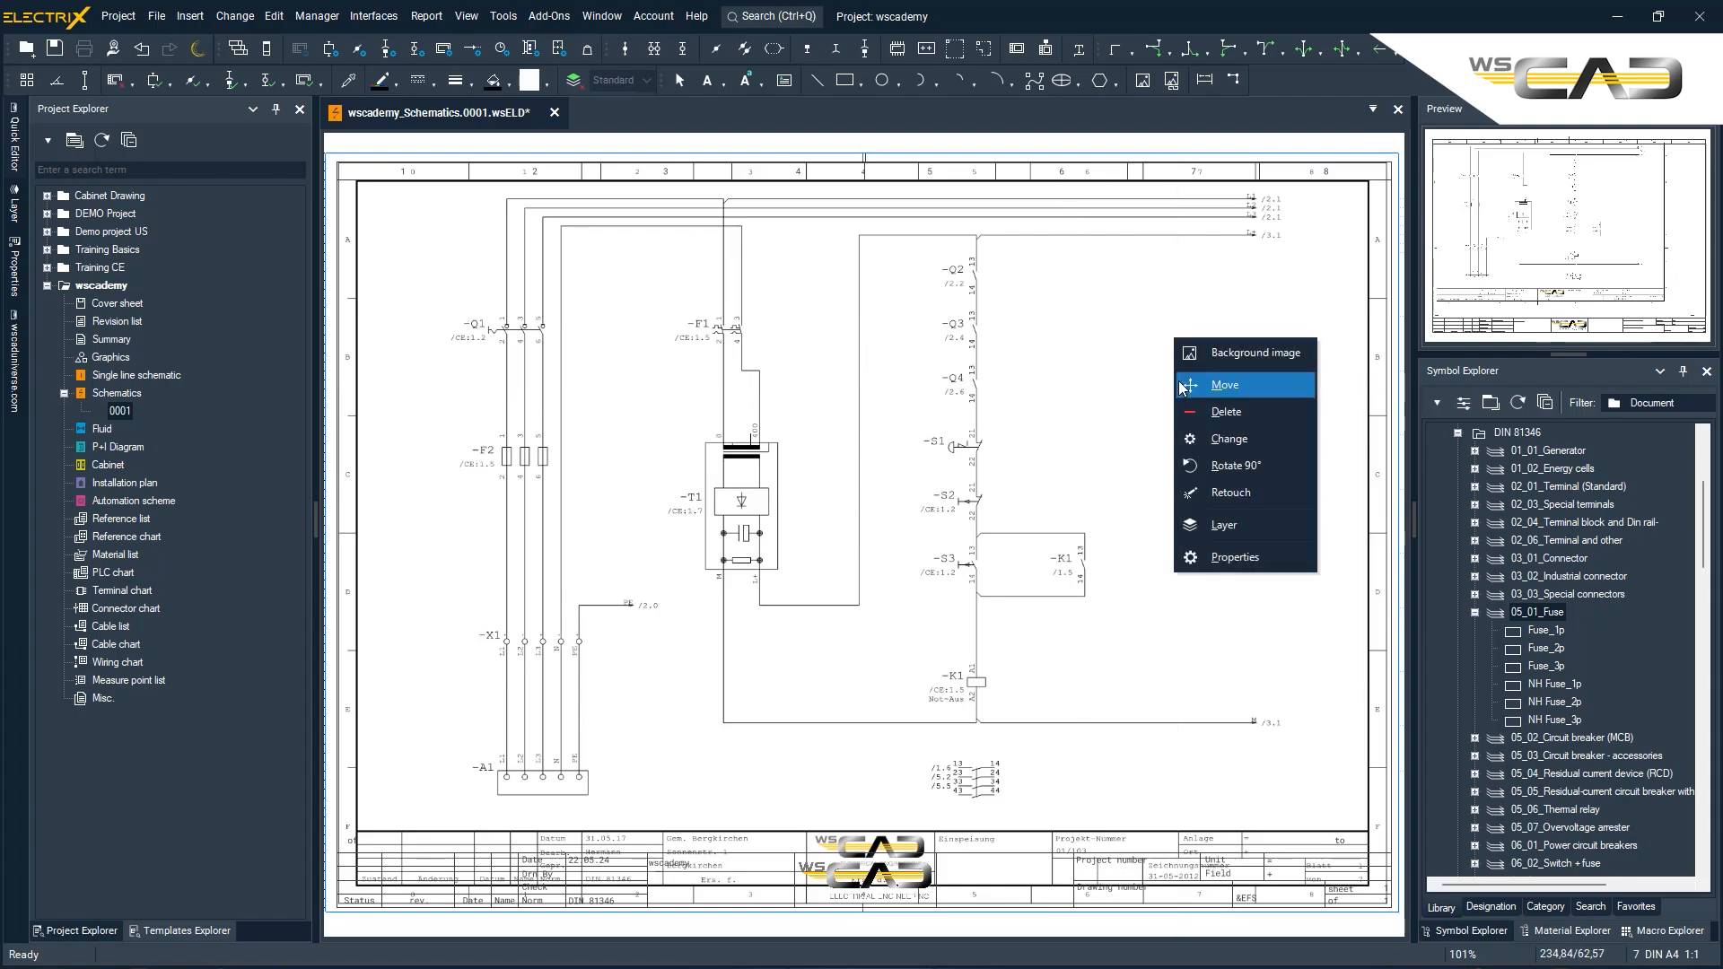
{"action": "left_click", "coordinate": [1236, 495]}
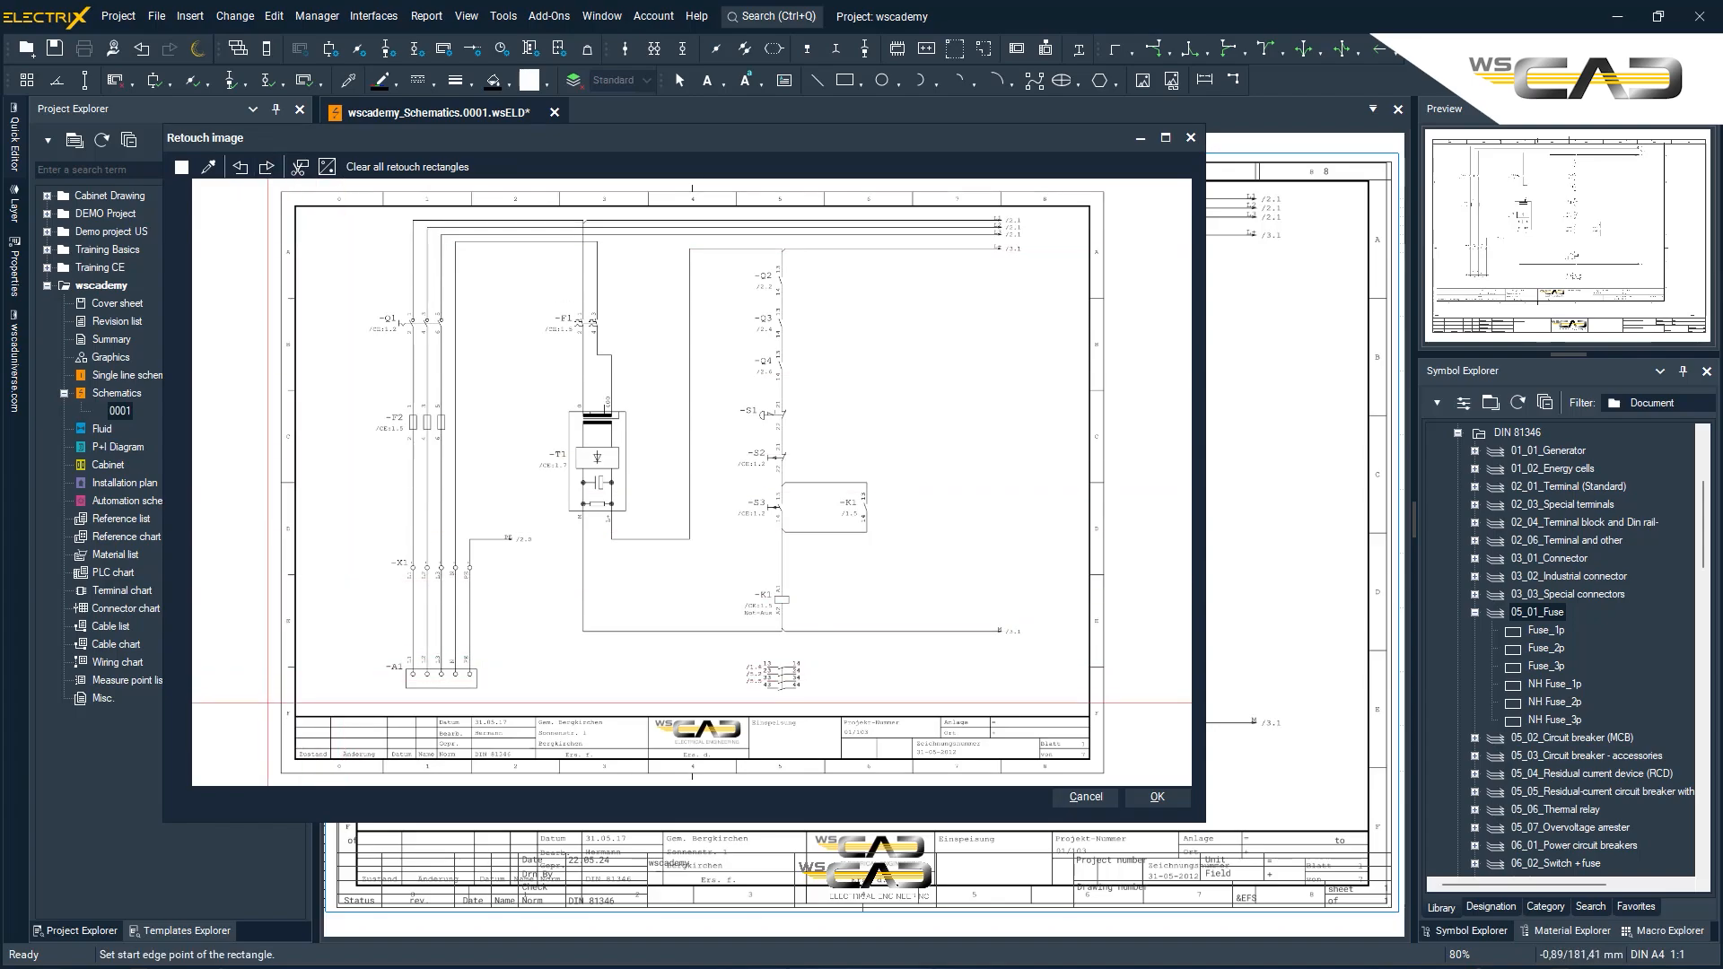
{"action": "left_click_drag", "start_coordinate": [269, 703], "coordinate": [396, 729]}
{"action": "mouse_move", "coordinate": [269, 703]}
{"action": "left_mouse_down"}
{"action": "mouse_move", "coordinate": [1136, 778]}
{"action": "mouse_move", "coordinate": [1068, 644]}
{"action": "mouse_move", "coordinate": [1067, 182]}
{"action": "mouse_move", "coordinate": [994, 199]}
{"action": "mouse_move", "coordinate": [204, 210]}
{"action": "left_mouse_up"}
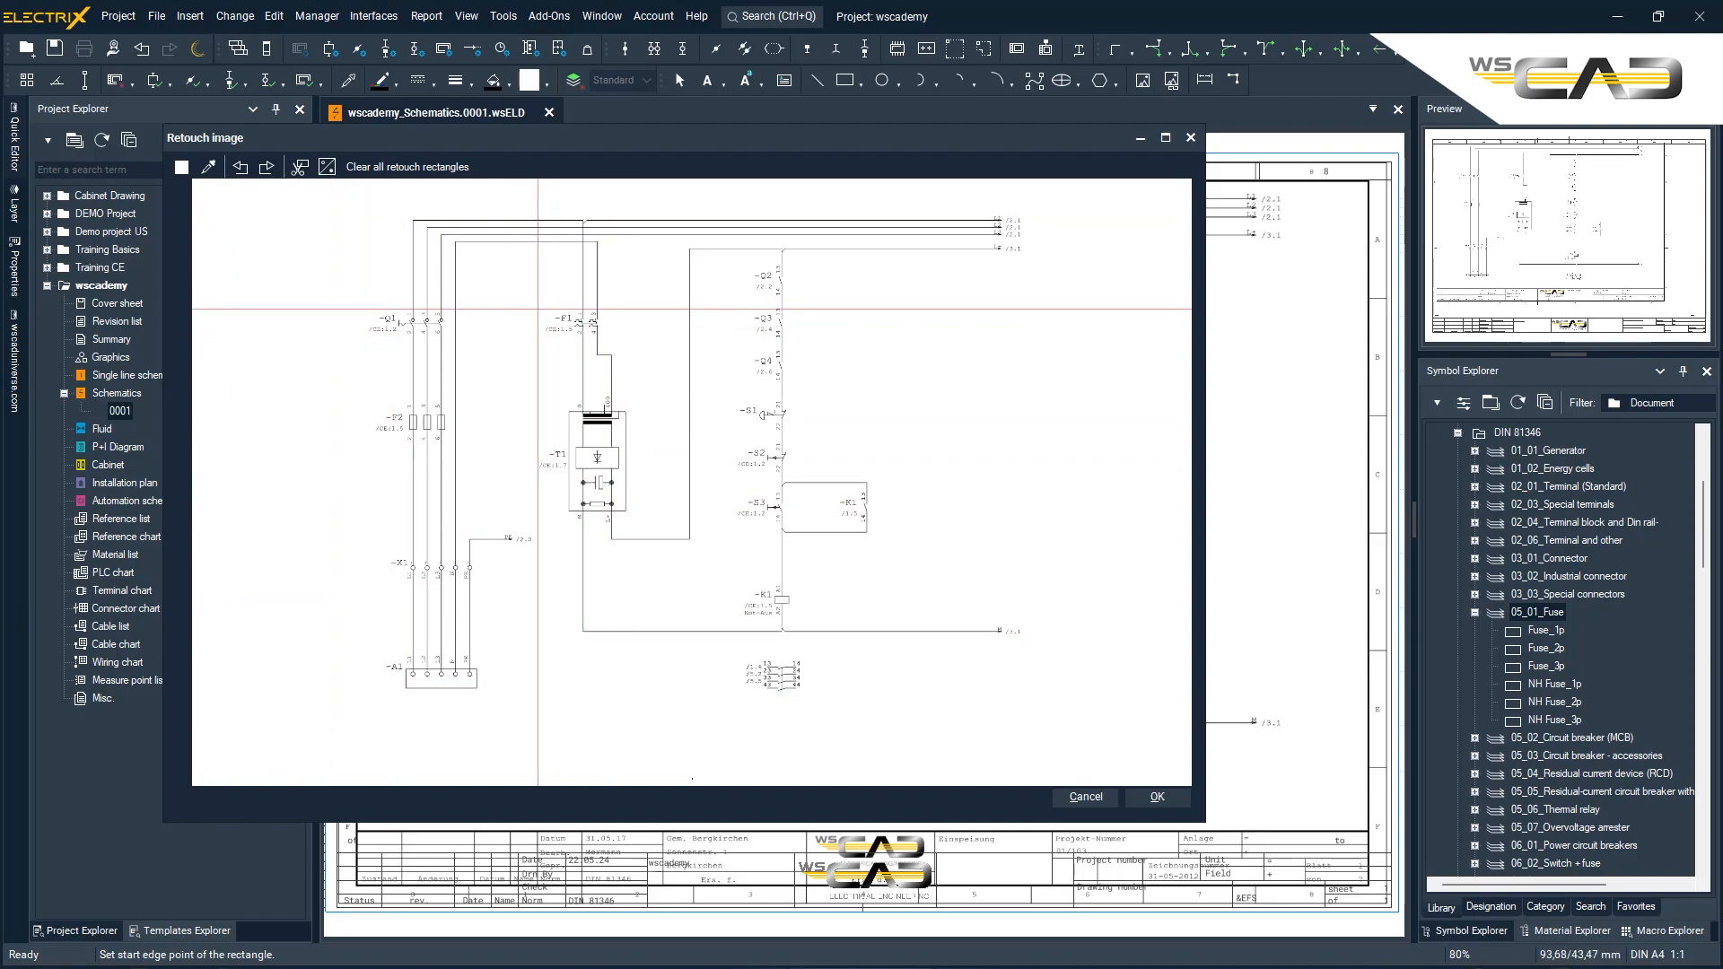
{"action": "left_click_drag", "start_coordinate": [541, 309], "coordinate": [648, 331]}
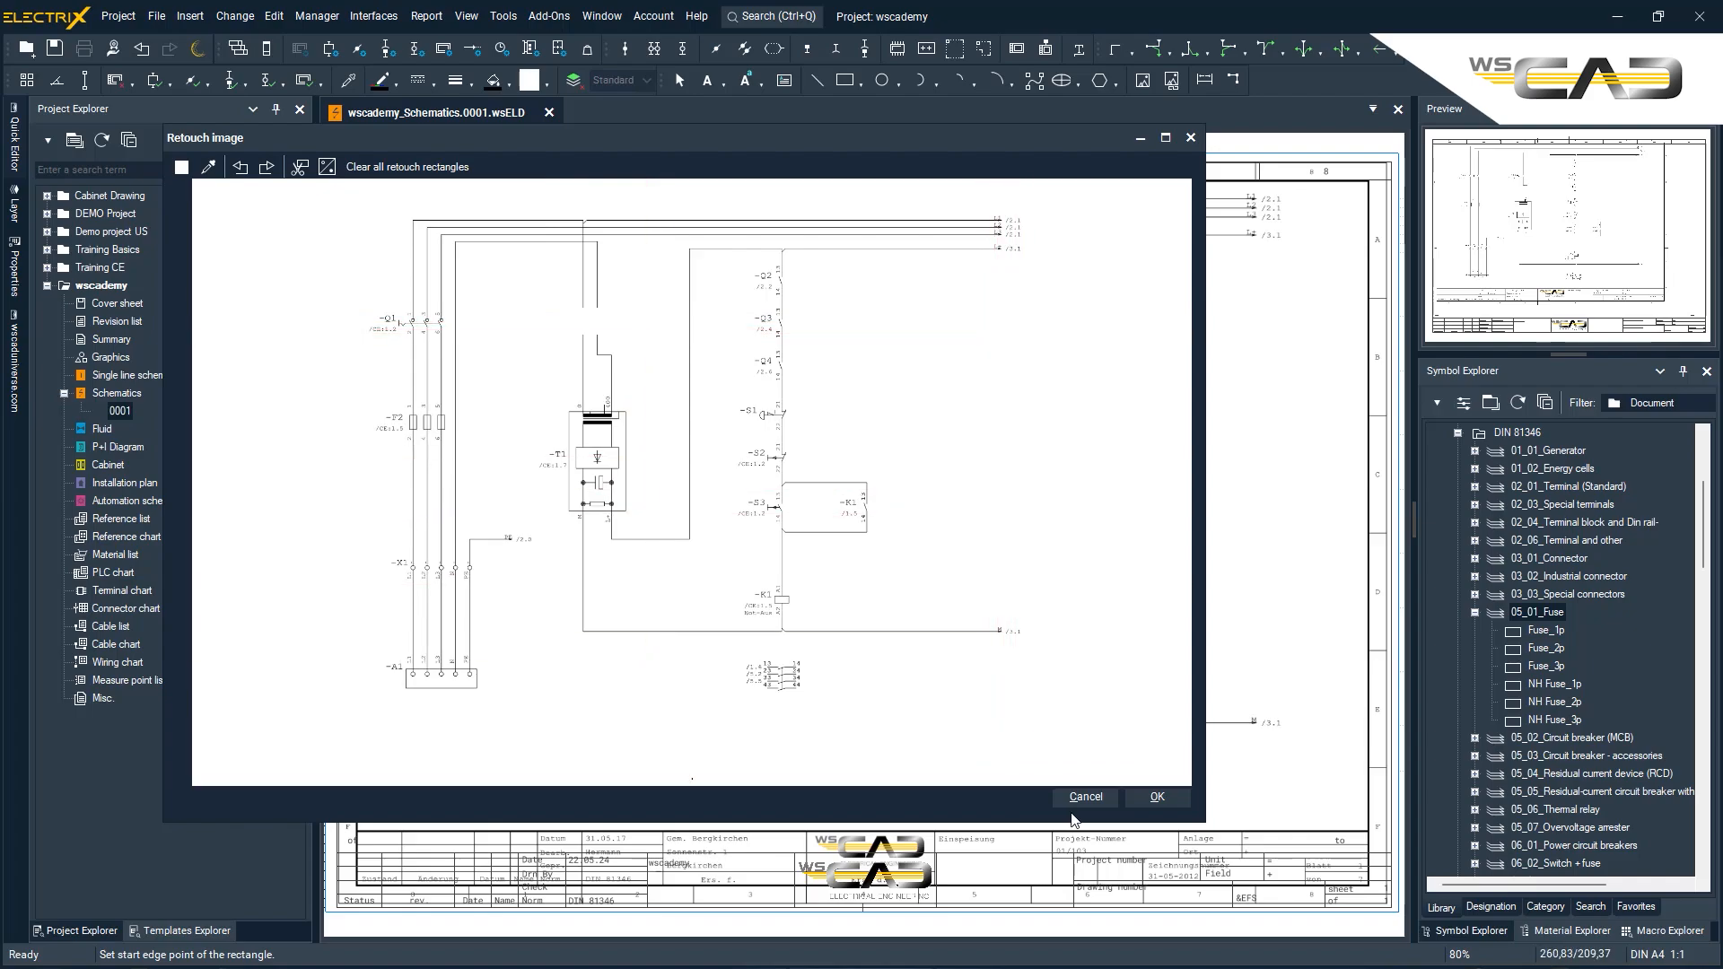
{"action": "left_click", "coordinate": [1146, 798]}
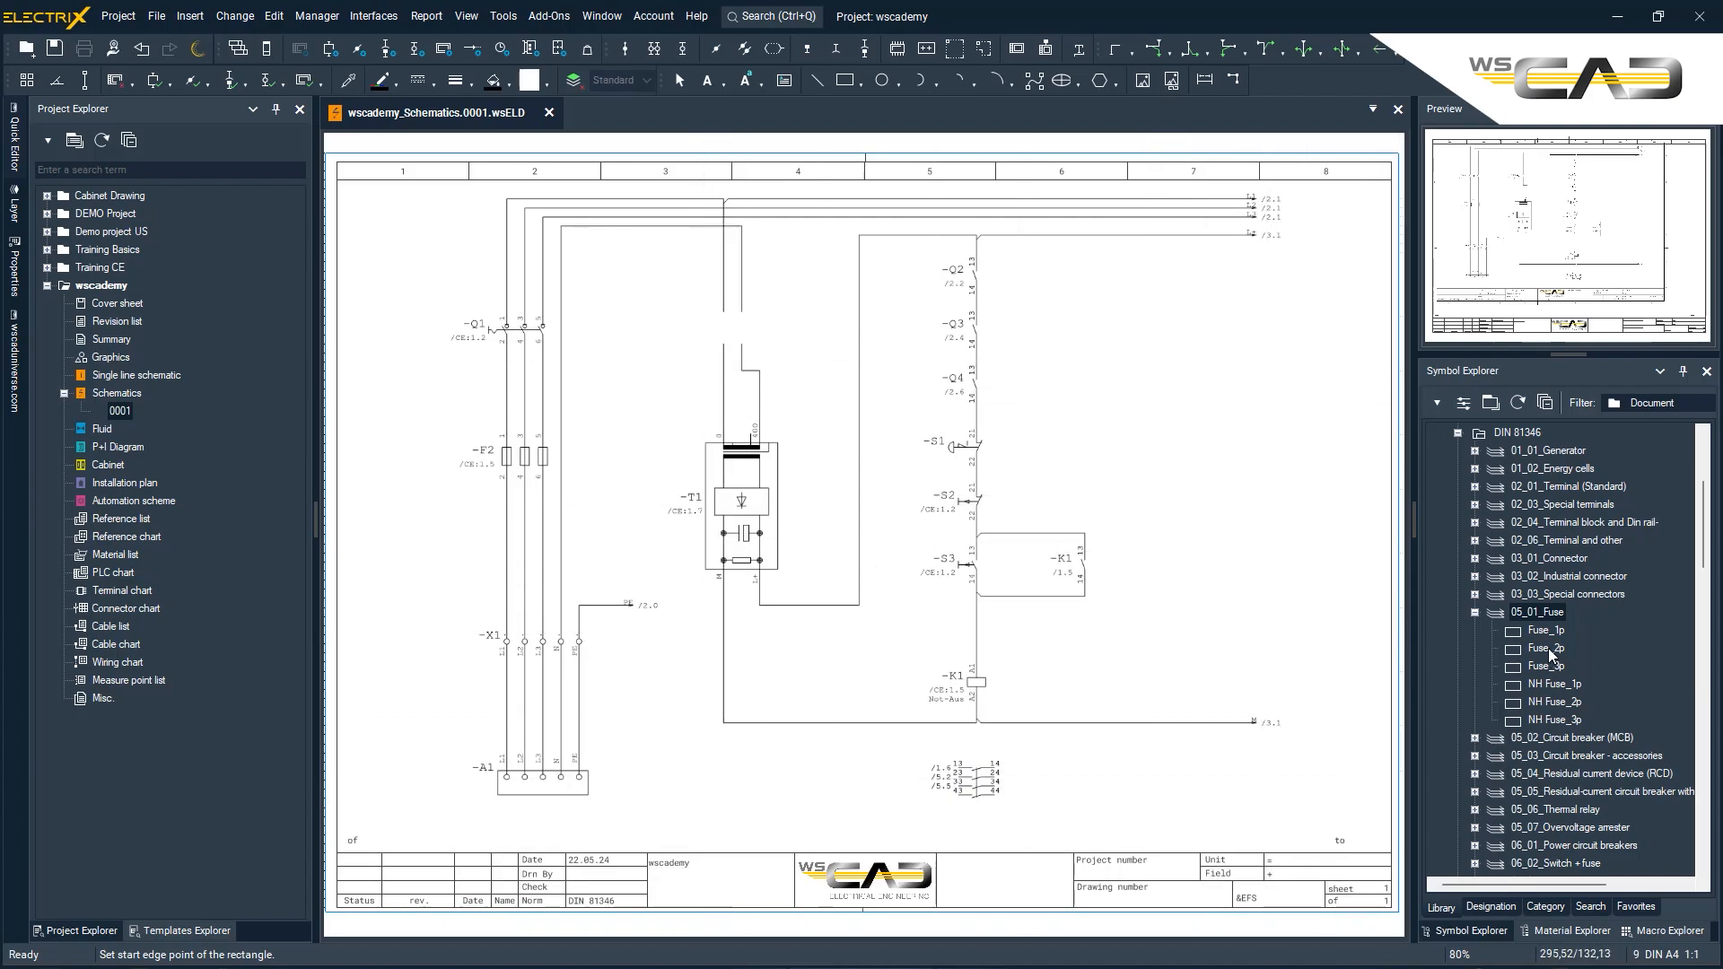
Place a Fuse_2p symbol from 05_01_Fuse in the cleared gap above transformer -T1, accepting its default properties
{"action": "left_click", "coordinate": [1548, 609]}
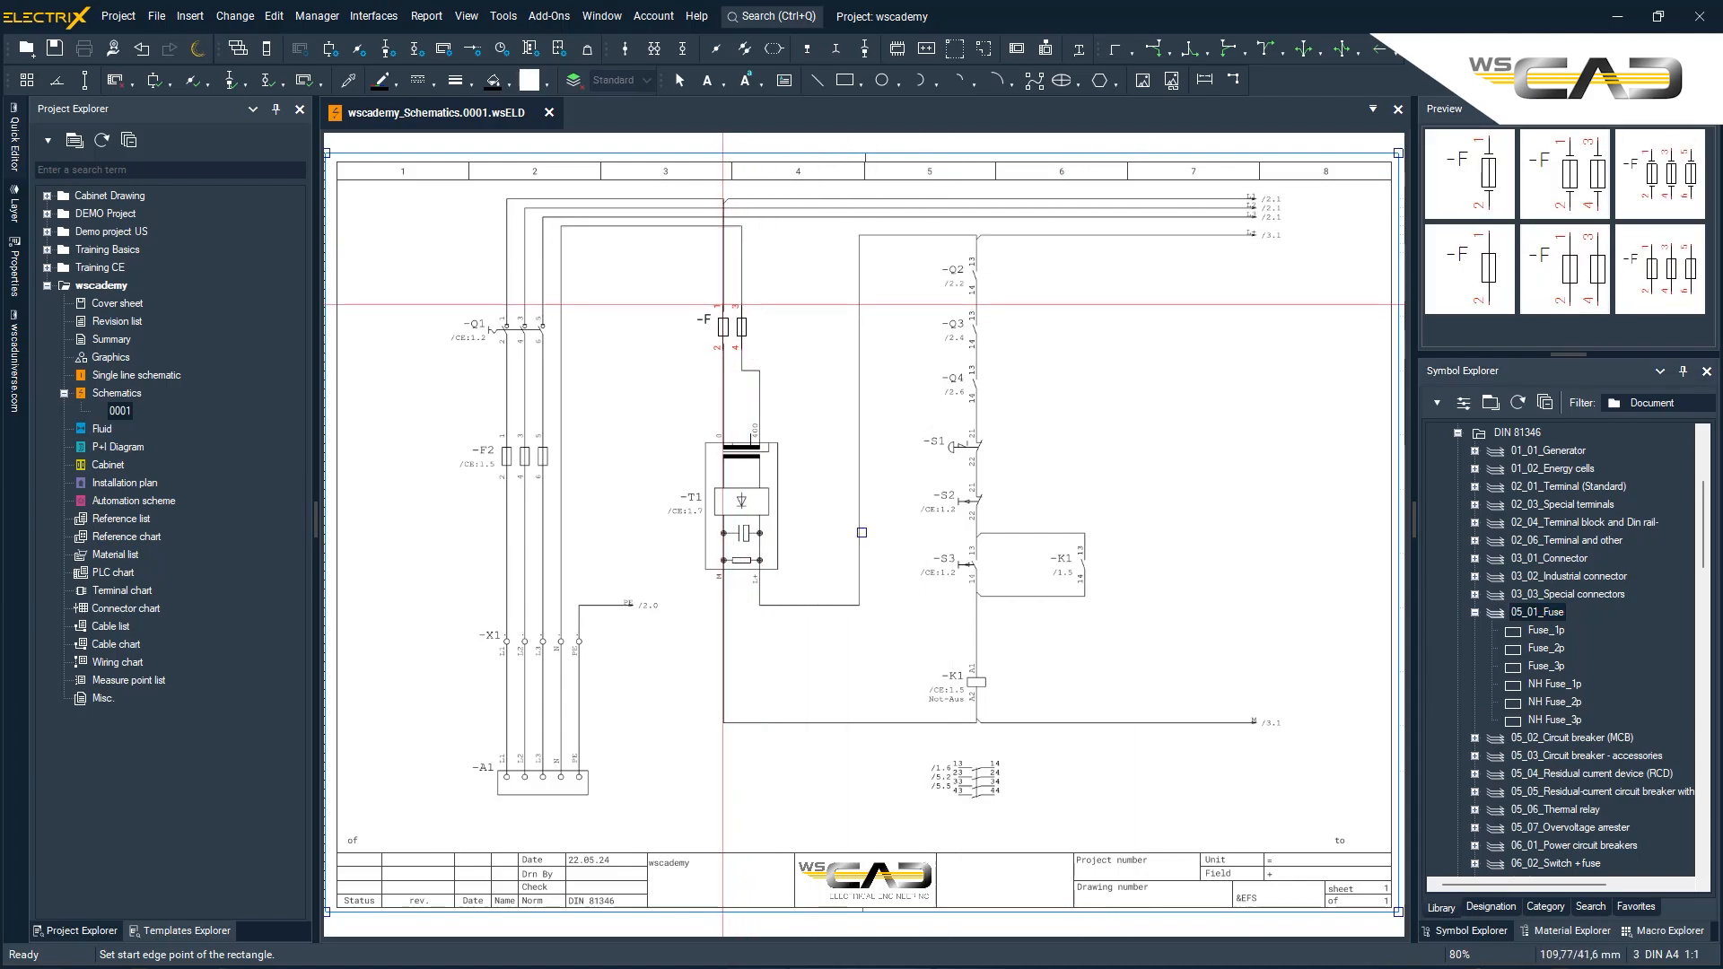
{"action": "left_click", "coordinate": [723, 305]}
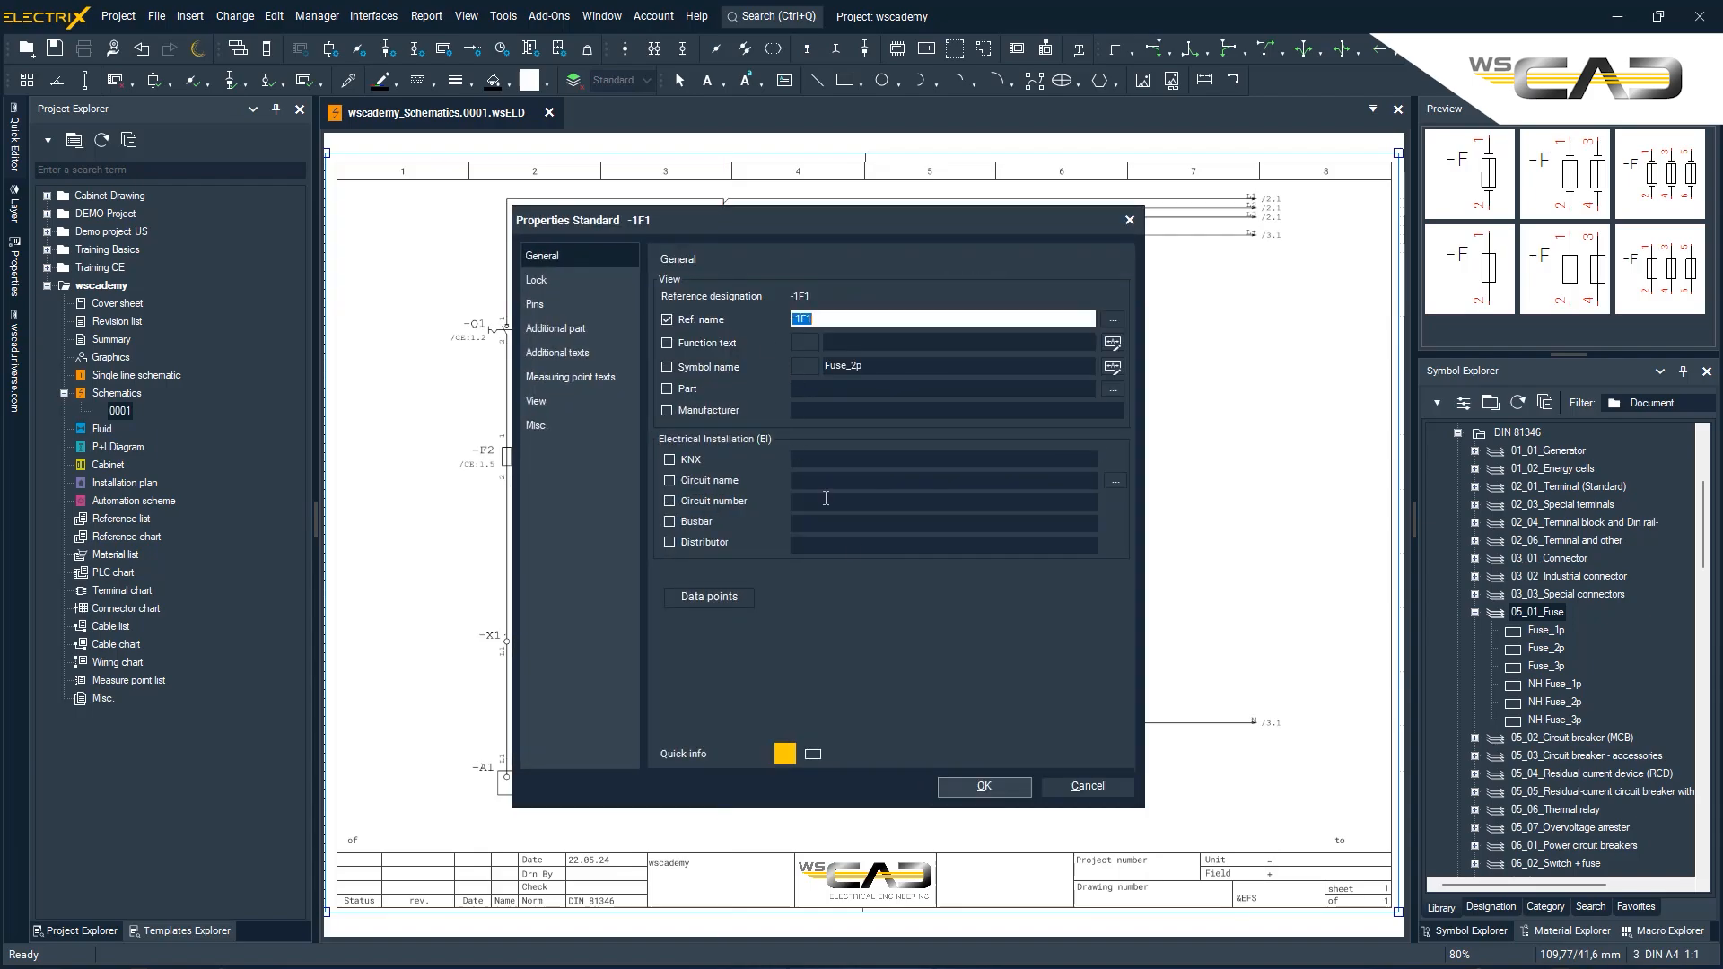
{"action": "left_click", "coordinate": [984, 786]}
{"action": "key", "text": "Escape"}
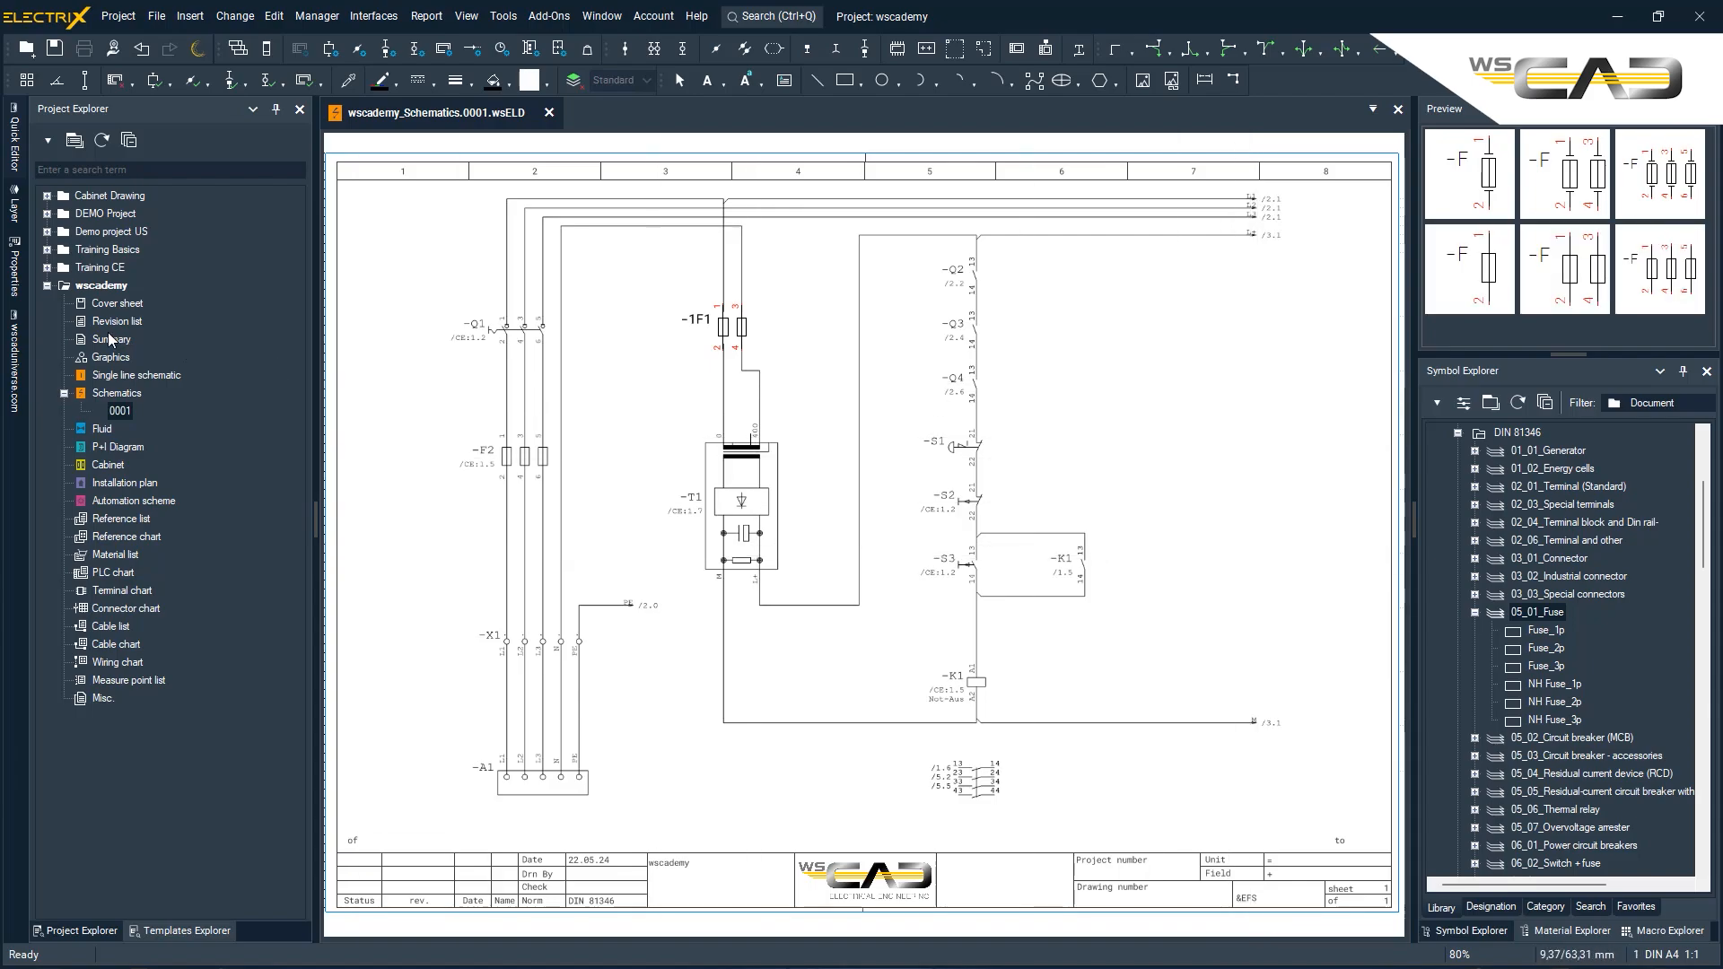
Start a multiple PDF import for the wscademy project with Schematics as the document type
{"action": "right_click", "coordinate": [115, 288]}
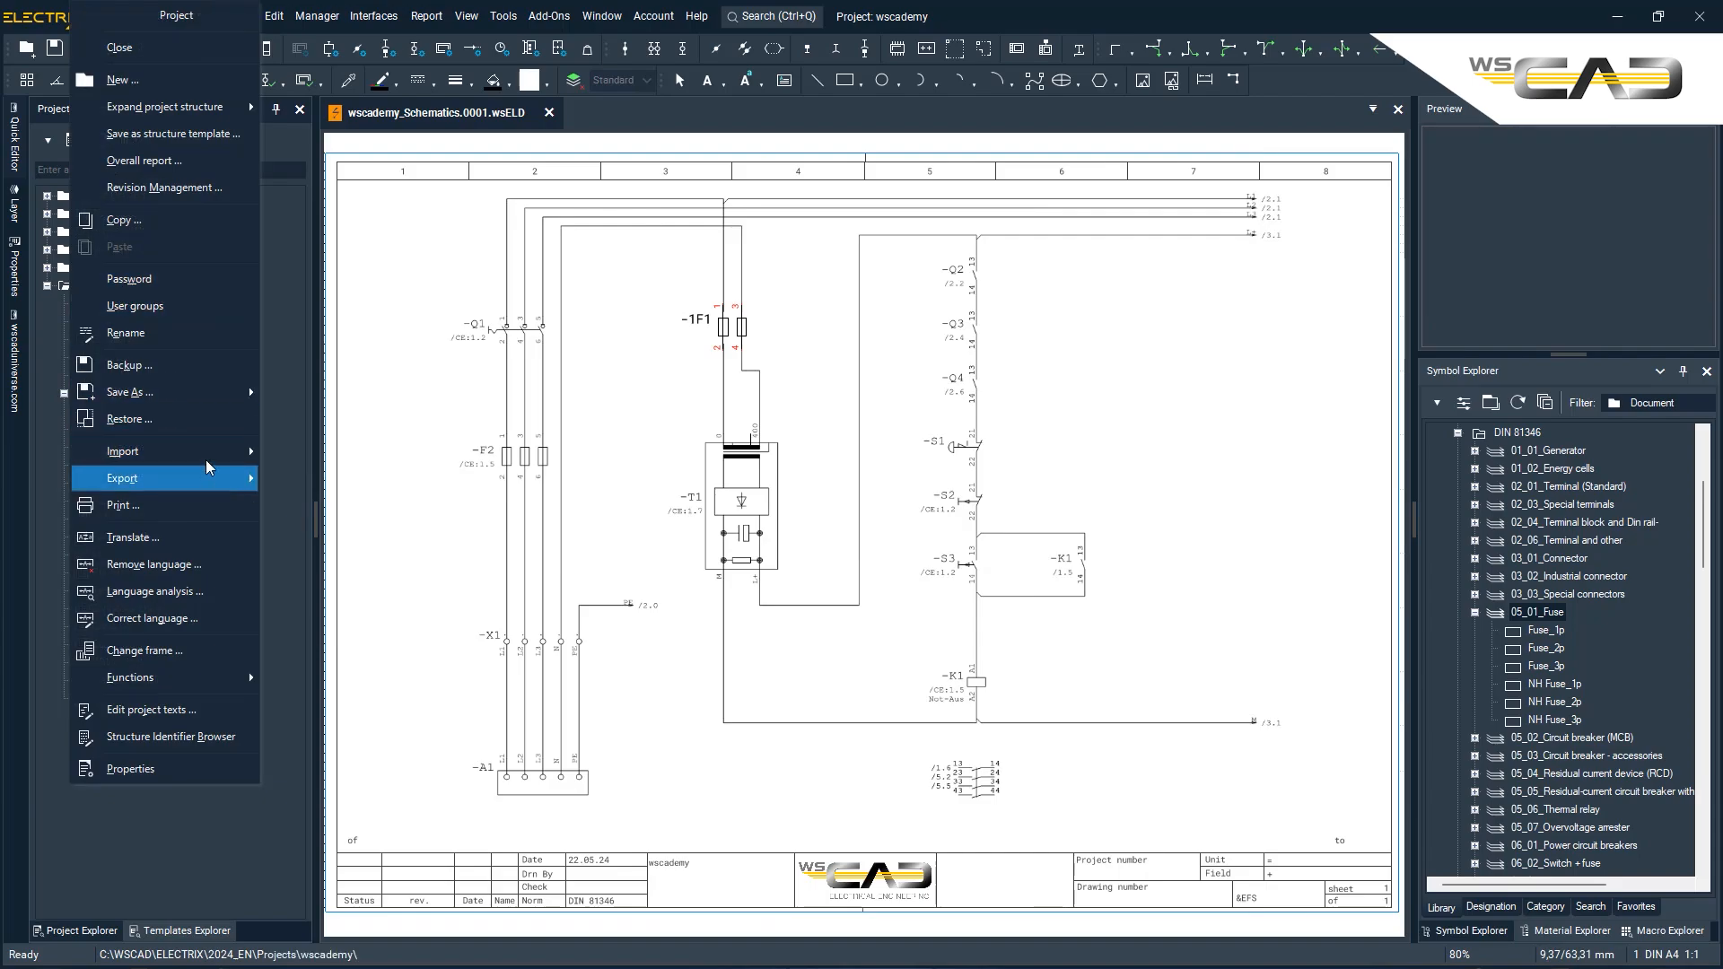
{"action": "mouse_move", "coordinate": [210, 457]}
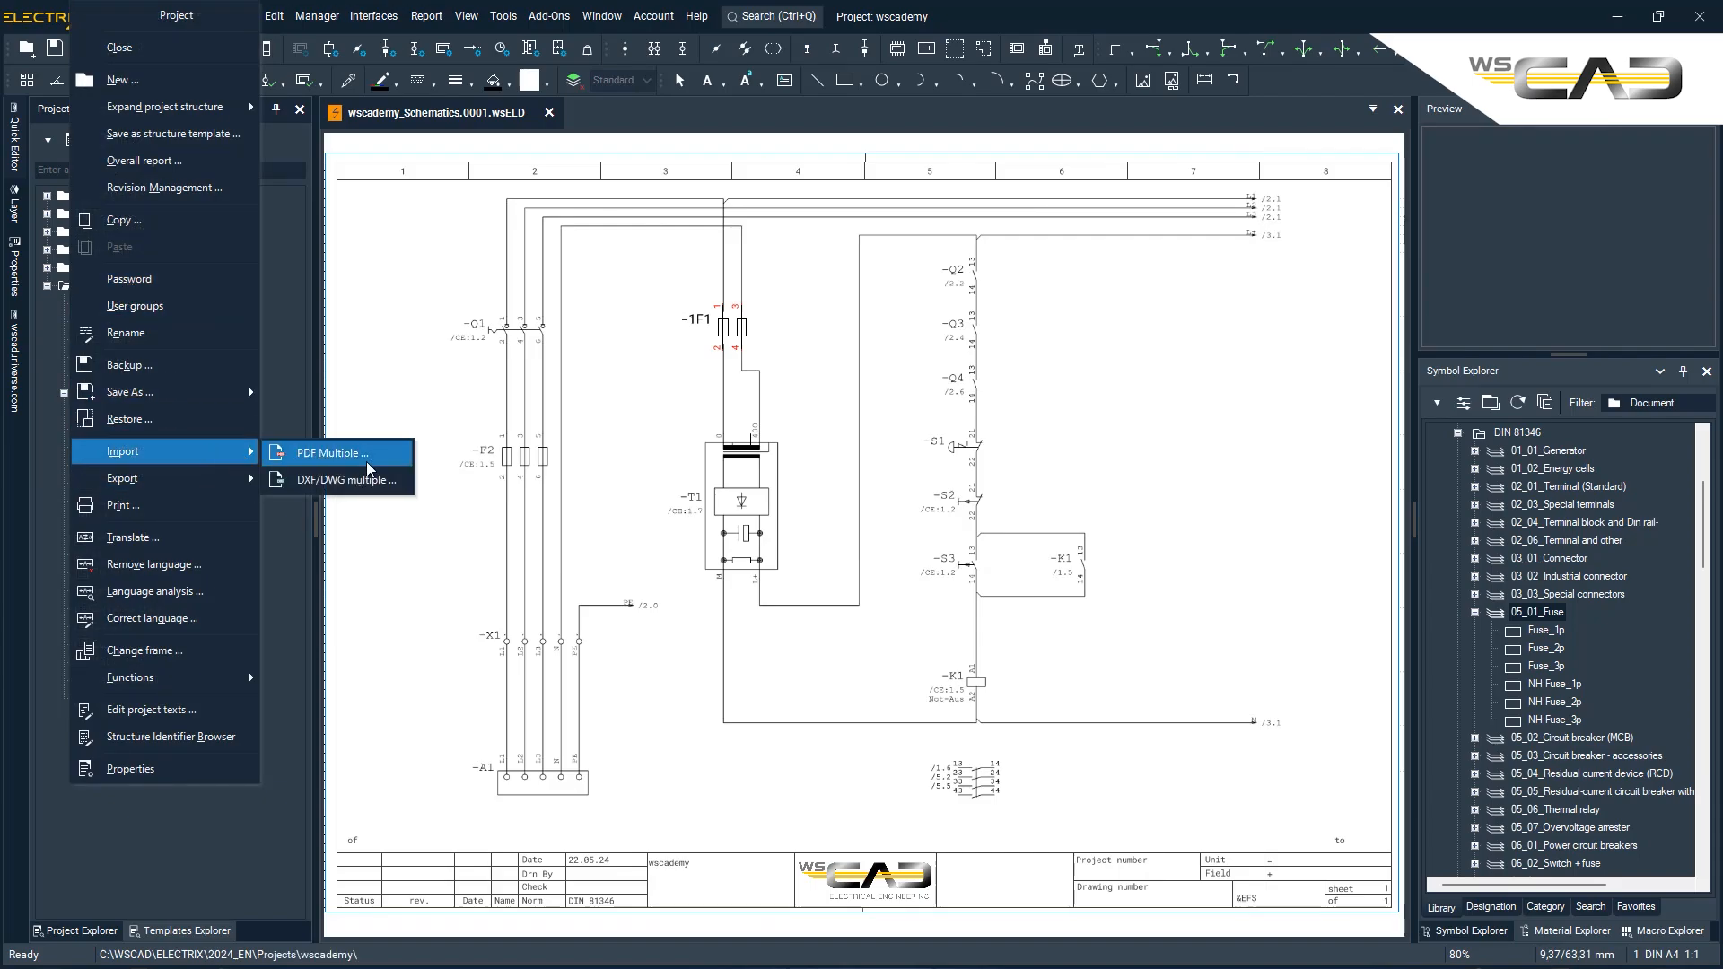
{"action": "left_click", "coordinate": [332, 453]}
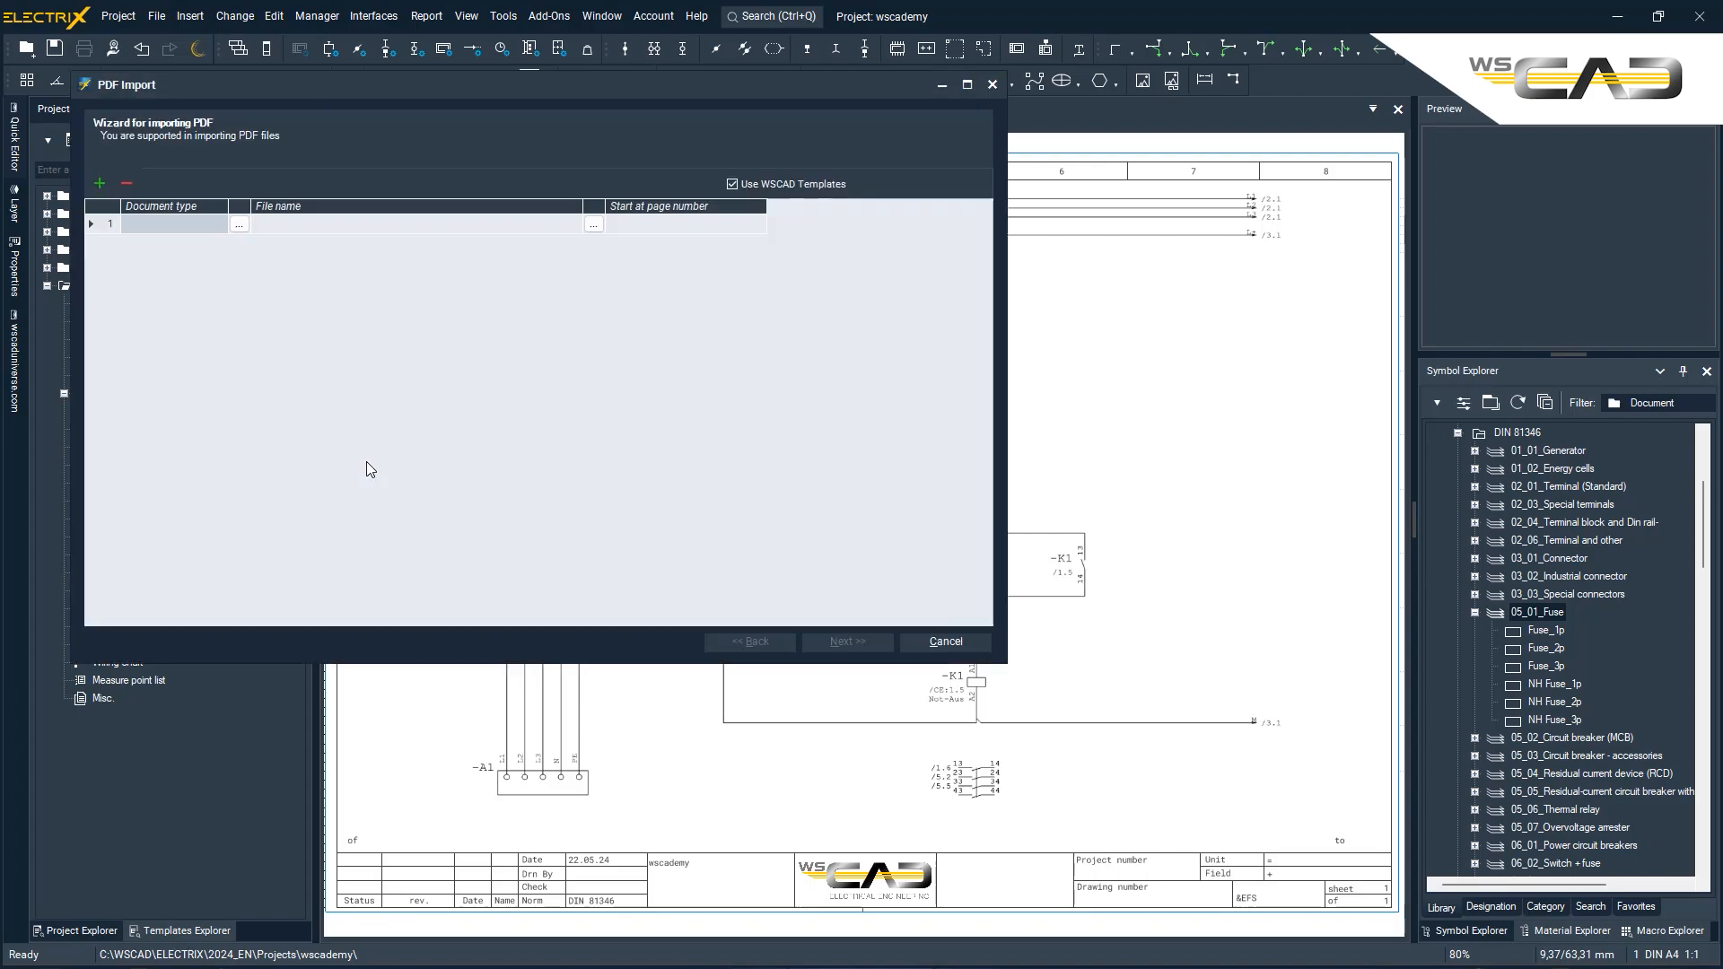
{"action": "left_click", "coordinate": [238, 224]}
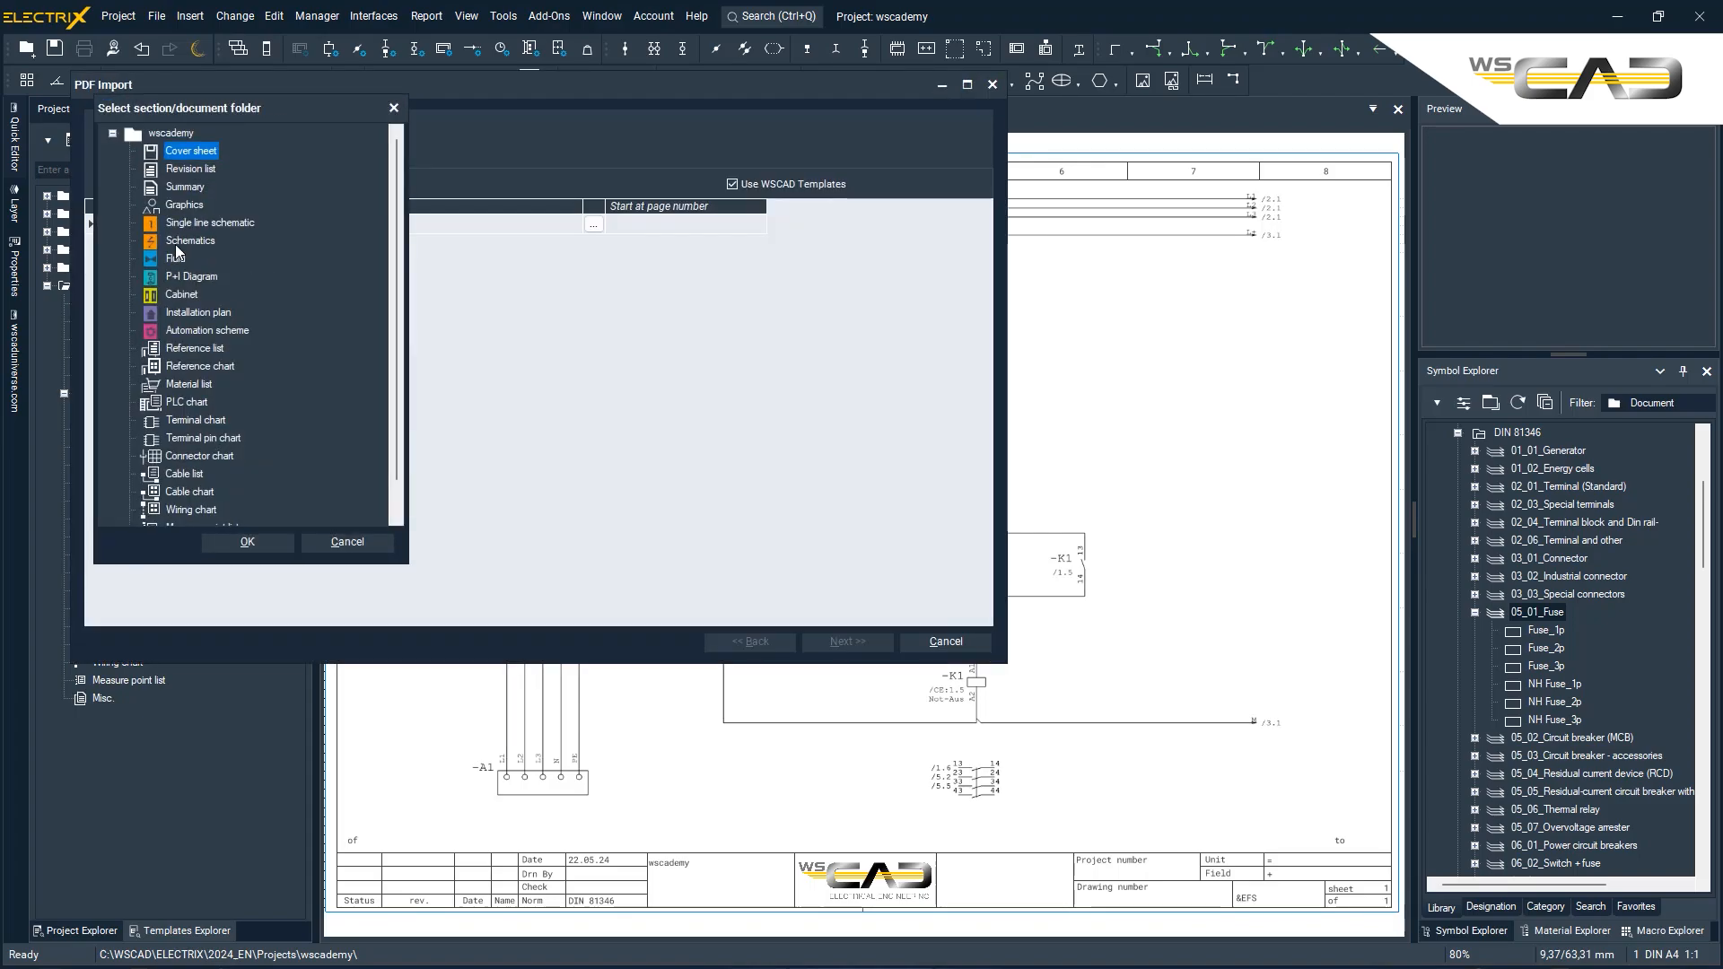
{"action": "double_click", "coordinate": [180, 239]}
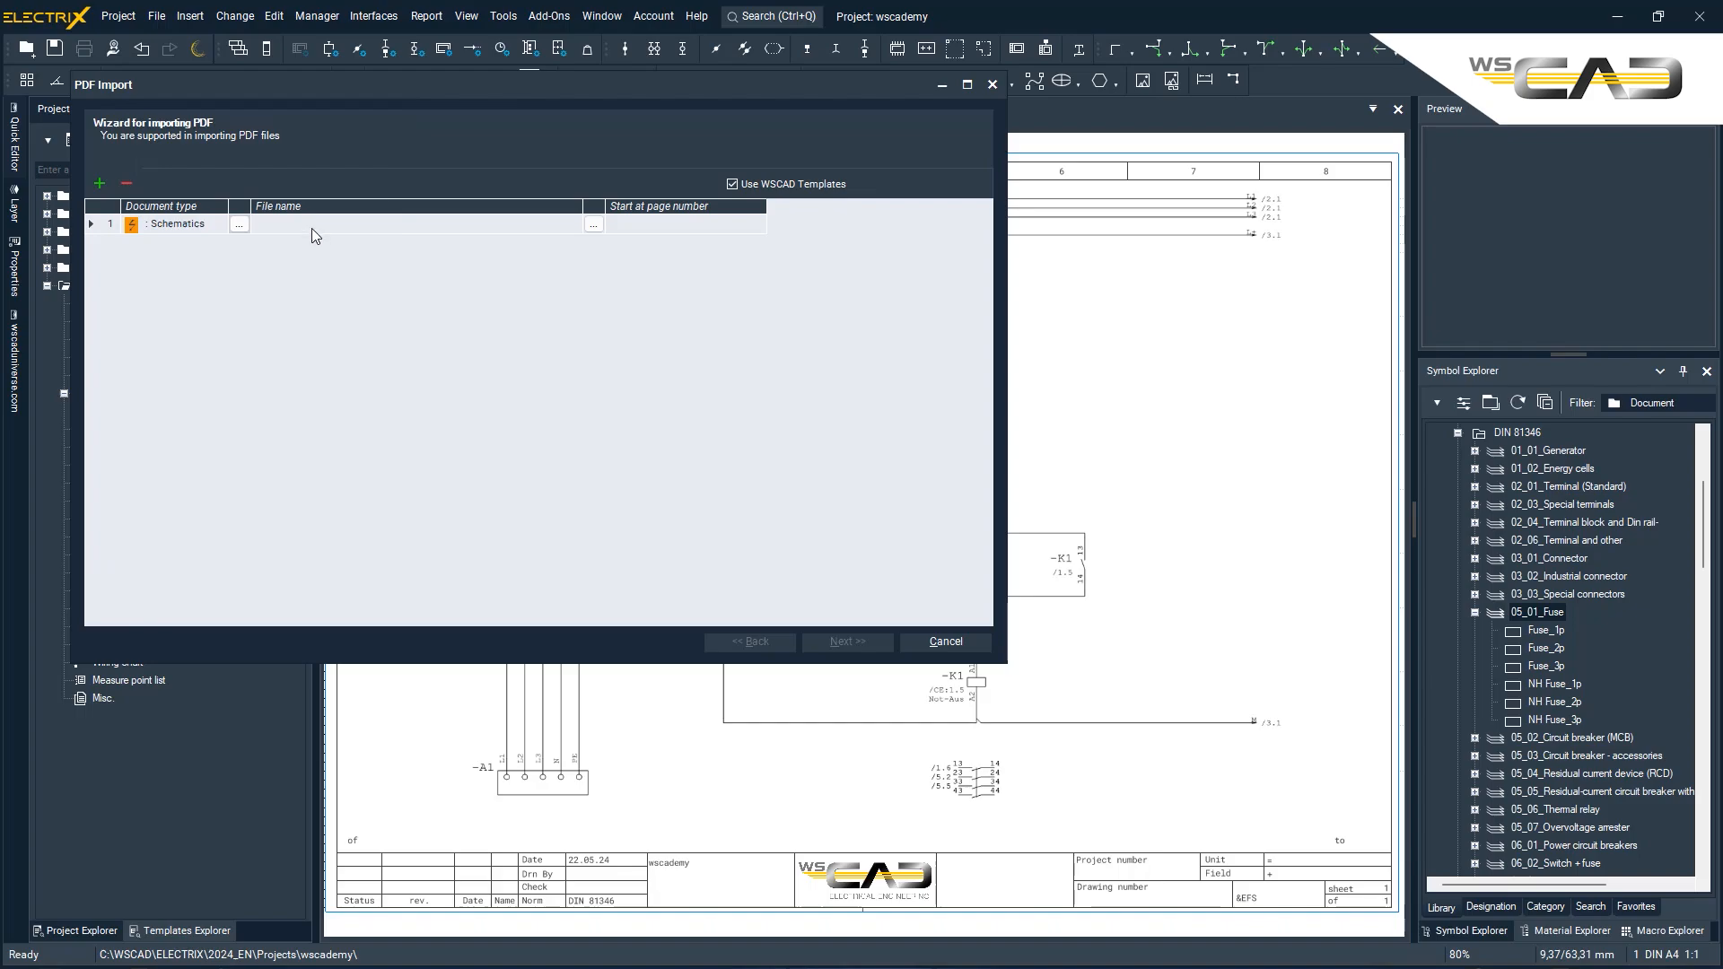
Choose Projekt Maintenance.pdf as the import file and exclude pages 6 and 7
{"action": "left_click", "coordinate": [594, 224]}
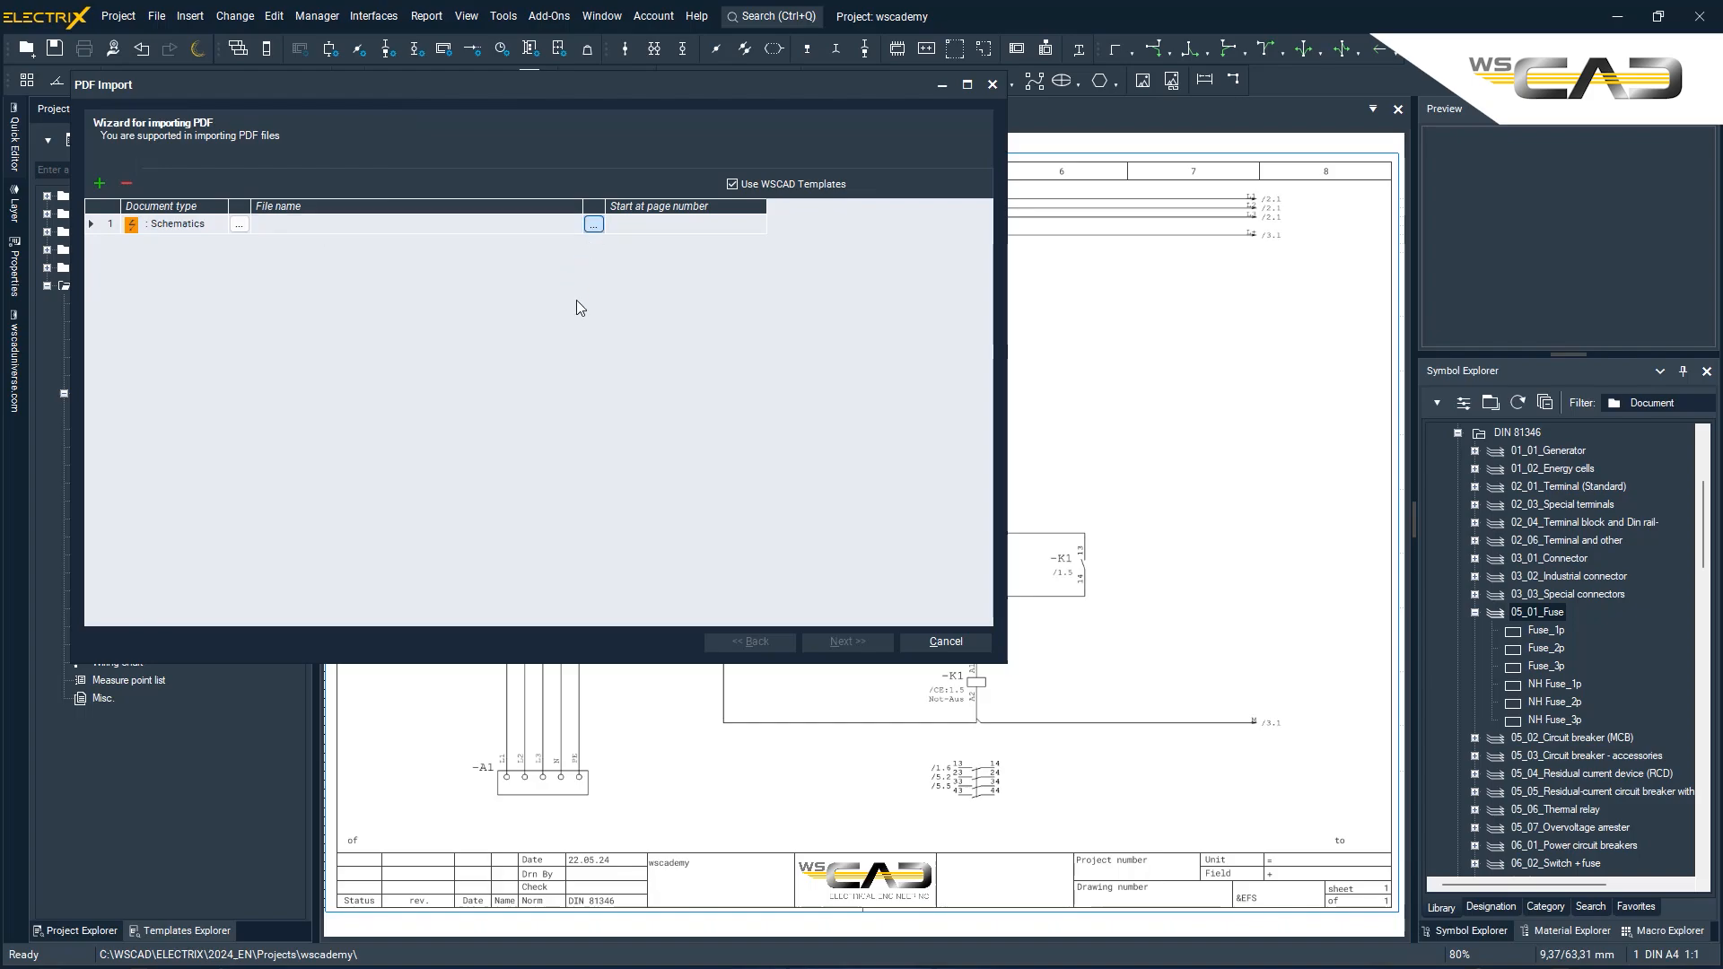
{"action": "double_click", "coordinate": [298, 330]}
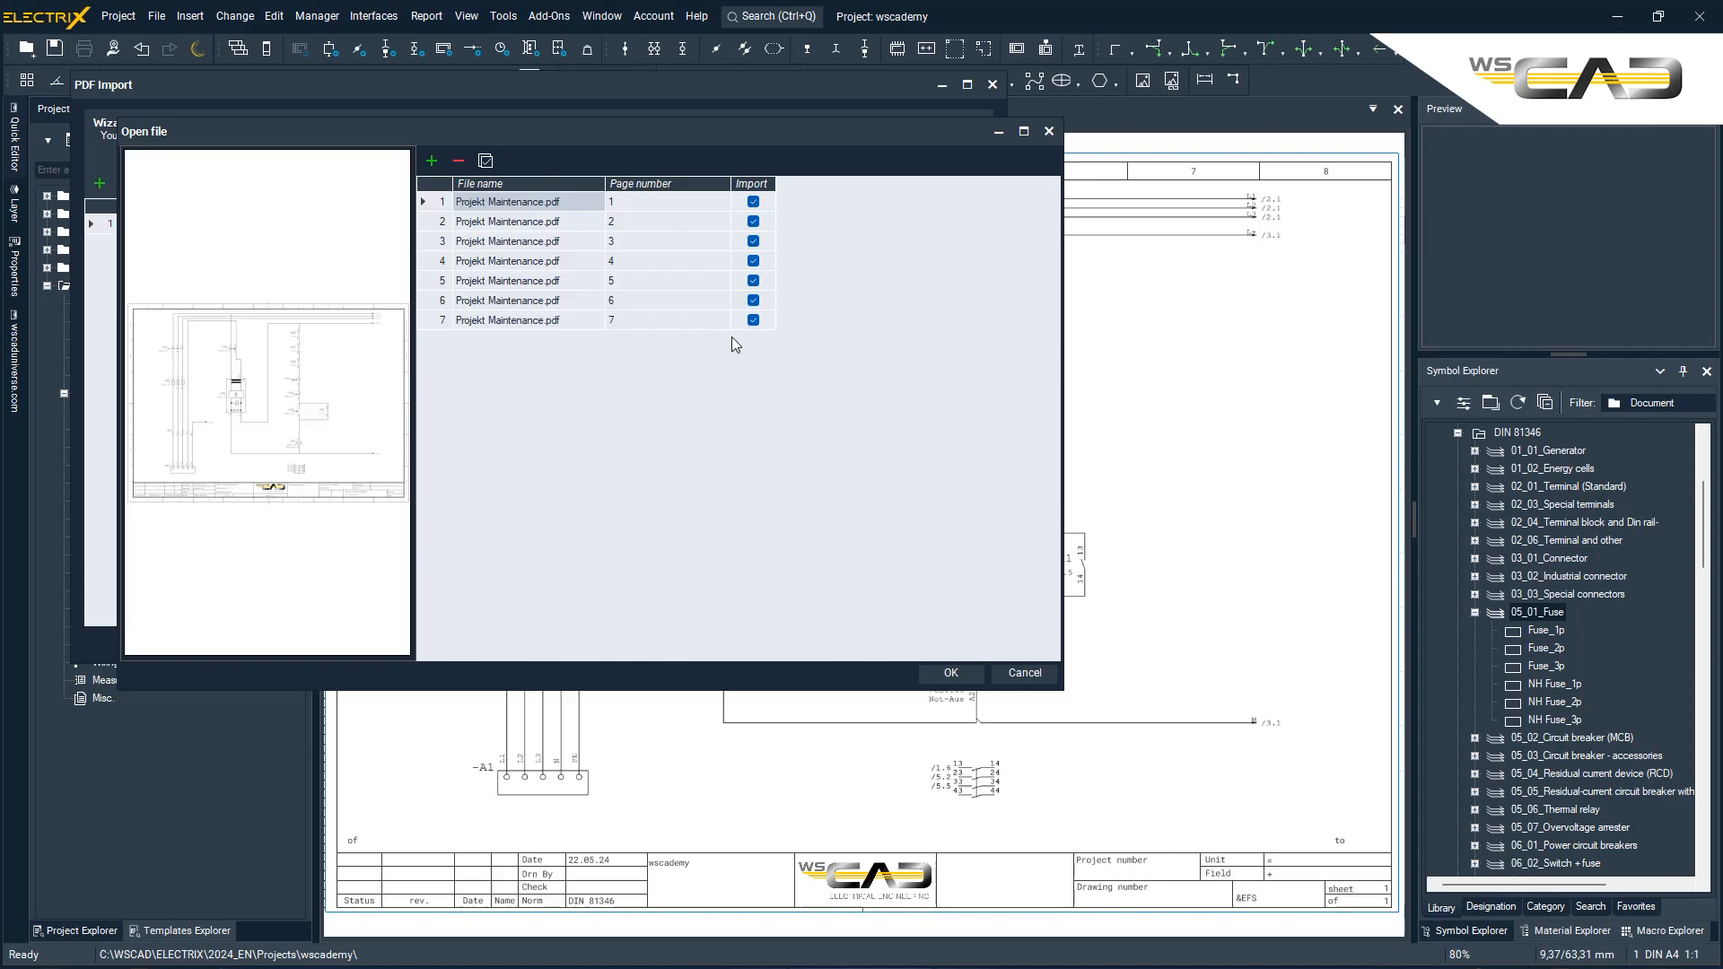
{"action": "left_click", "coordinate": [755, 302]}
{"action": "left_click", "coordinate": [753, 320]}
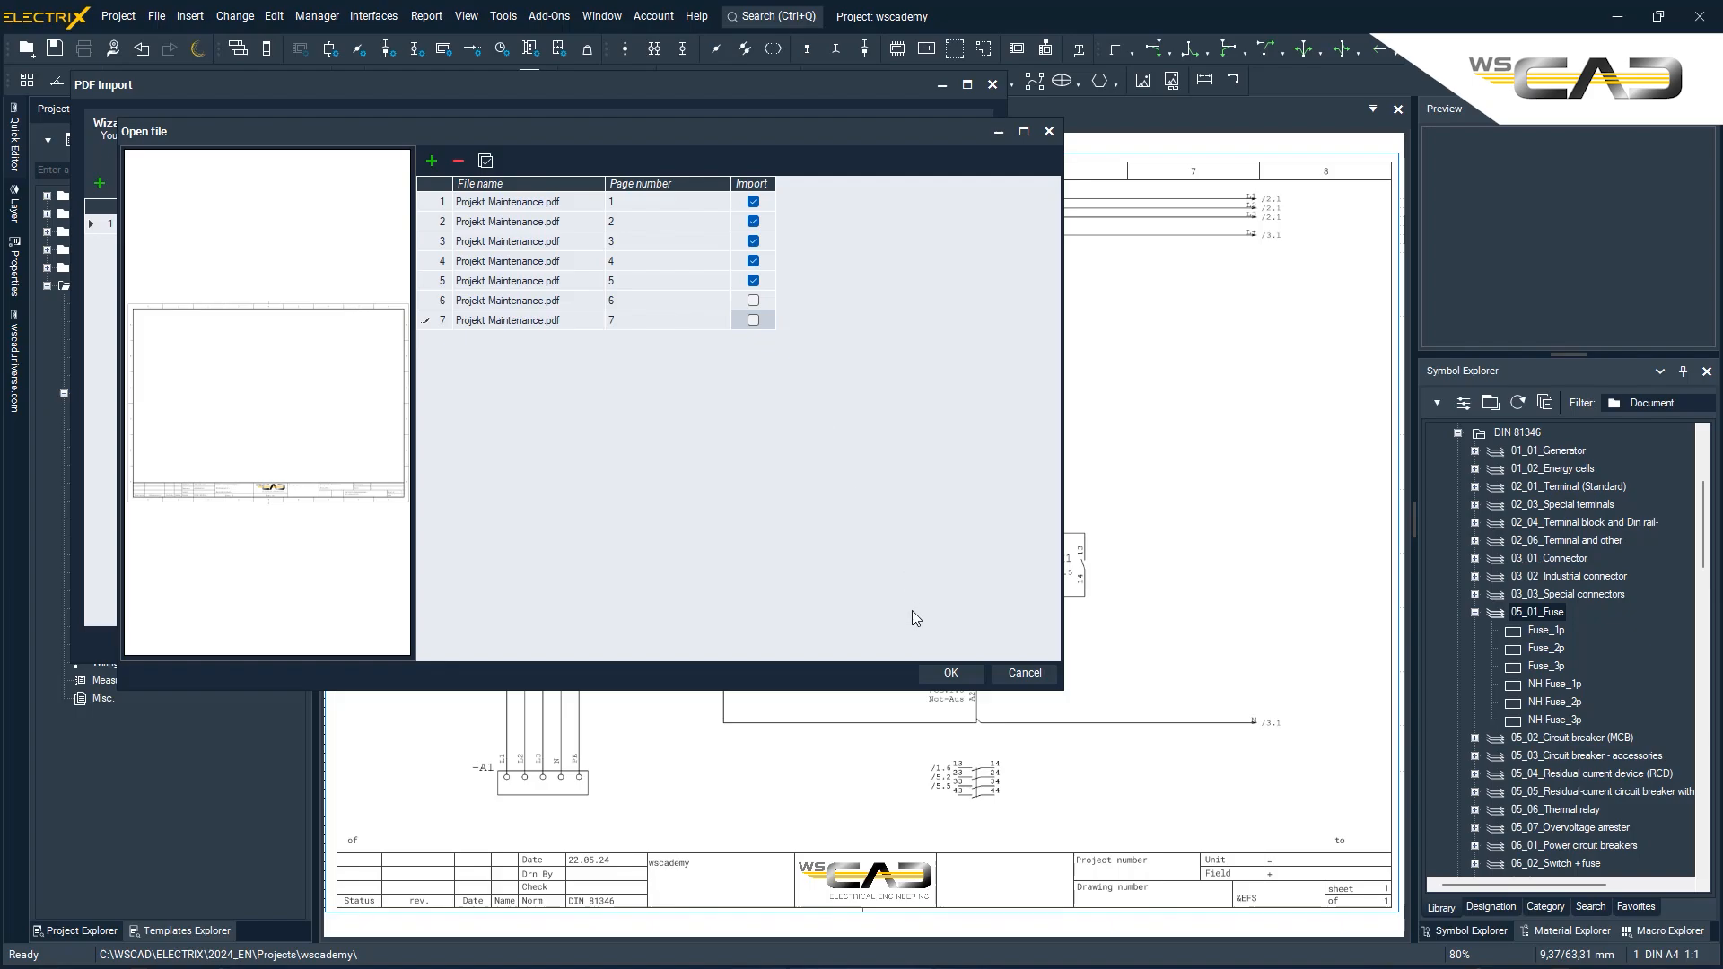
{"action": "left_click", "coordinate": [949, 673]}
Run the PDF import with the start page number set to 10 and view the imported page 0011
{"action": "left_click", "coordinate": [655, 228]}
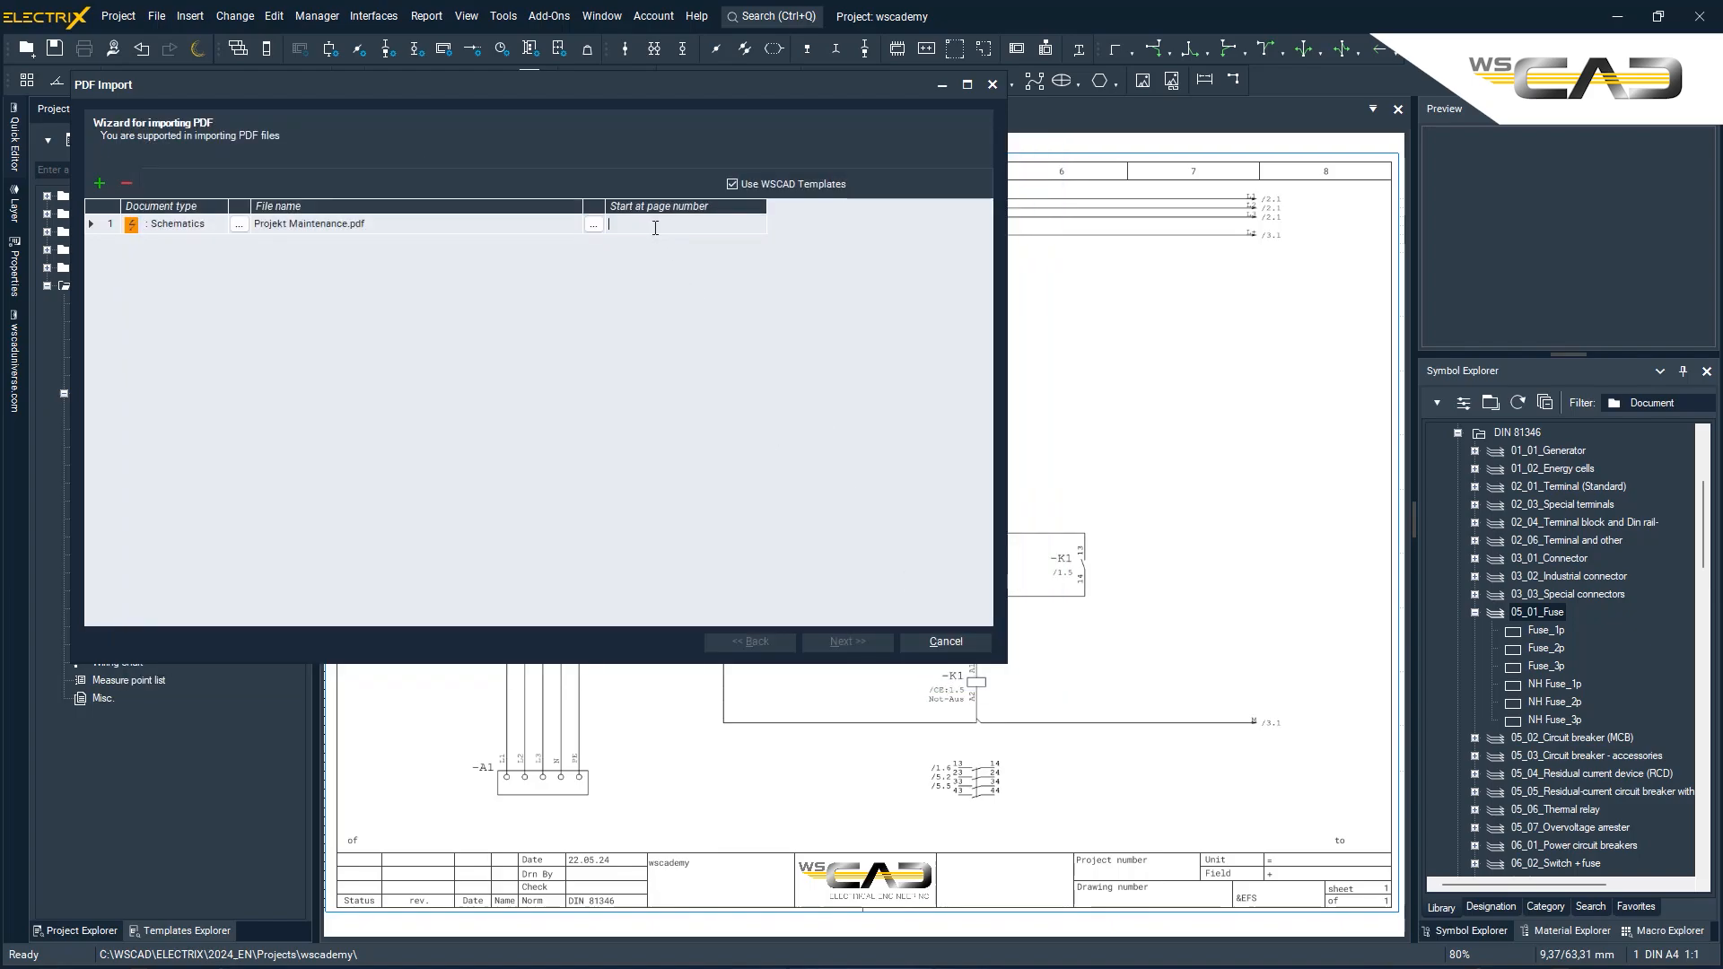
{"action": "type", "text": "10"}
{"action": "left_click", "coordinate": [427, 224]}
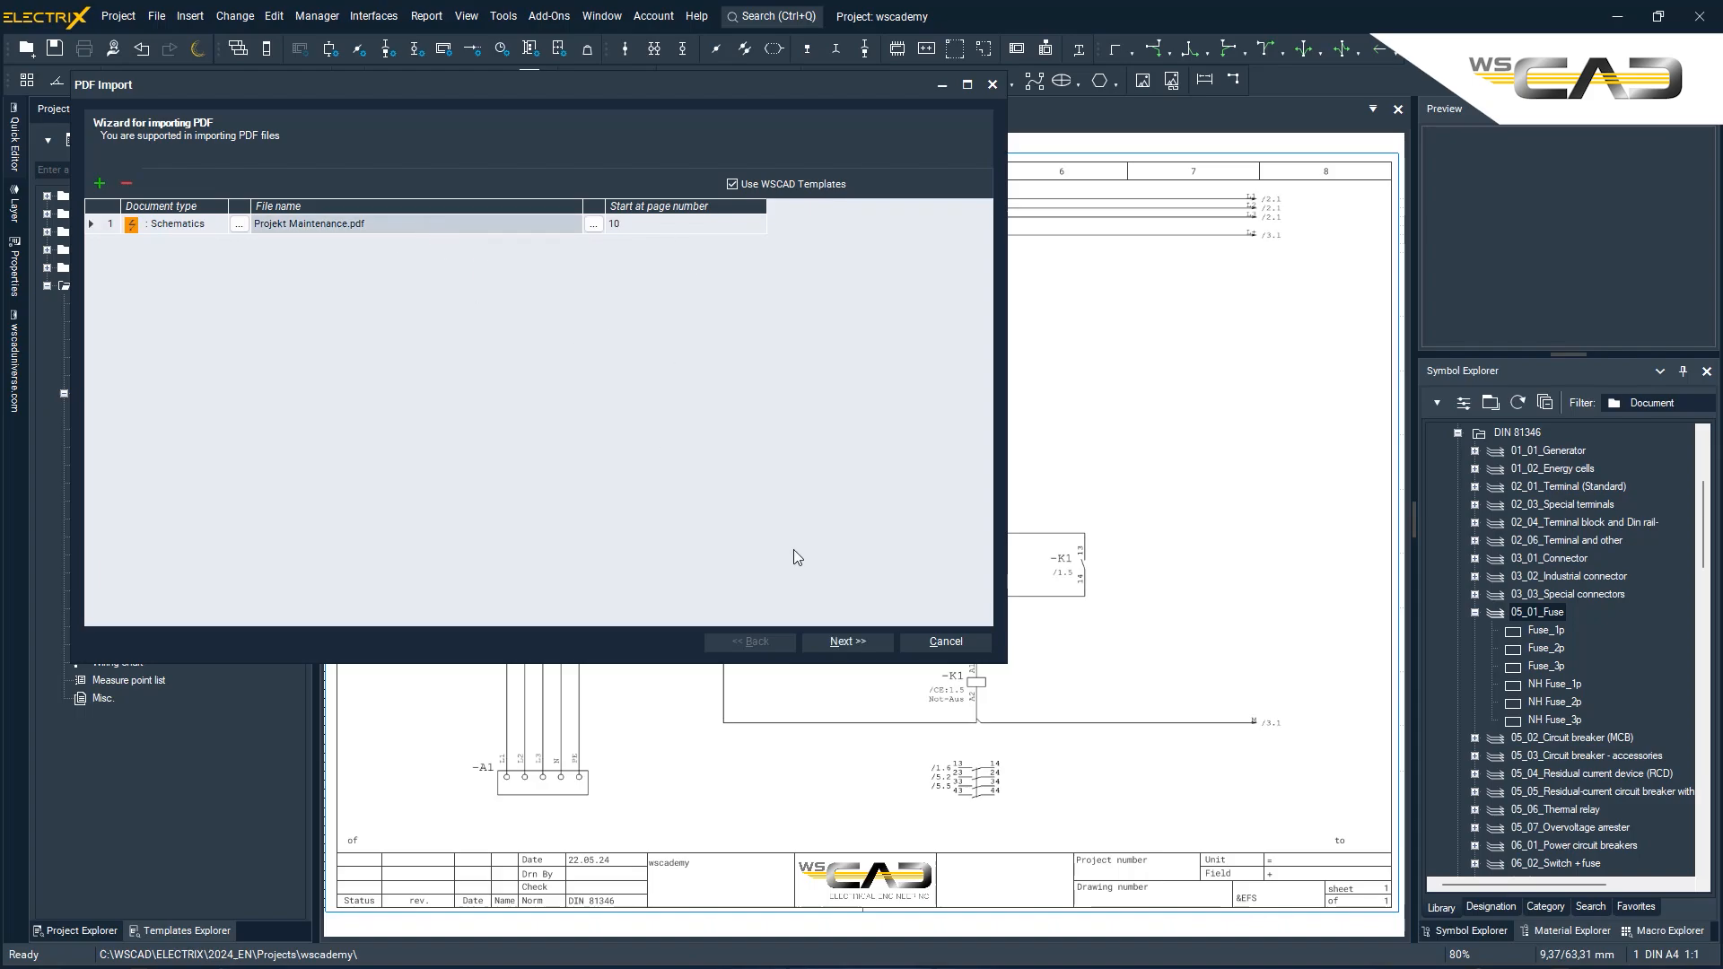
{"action": "left_click", "coordinate": [847, 642]}
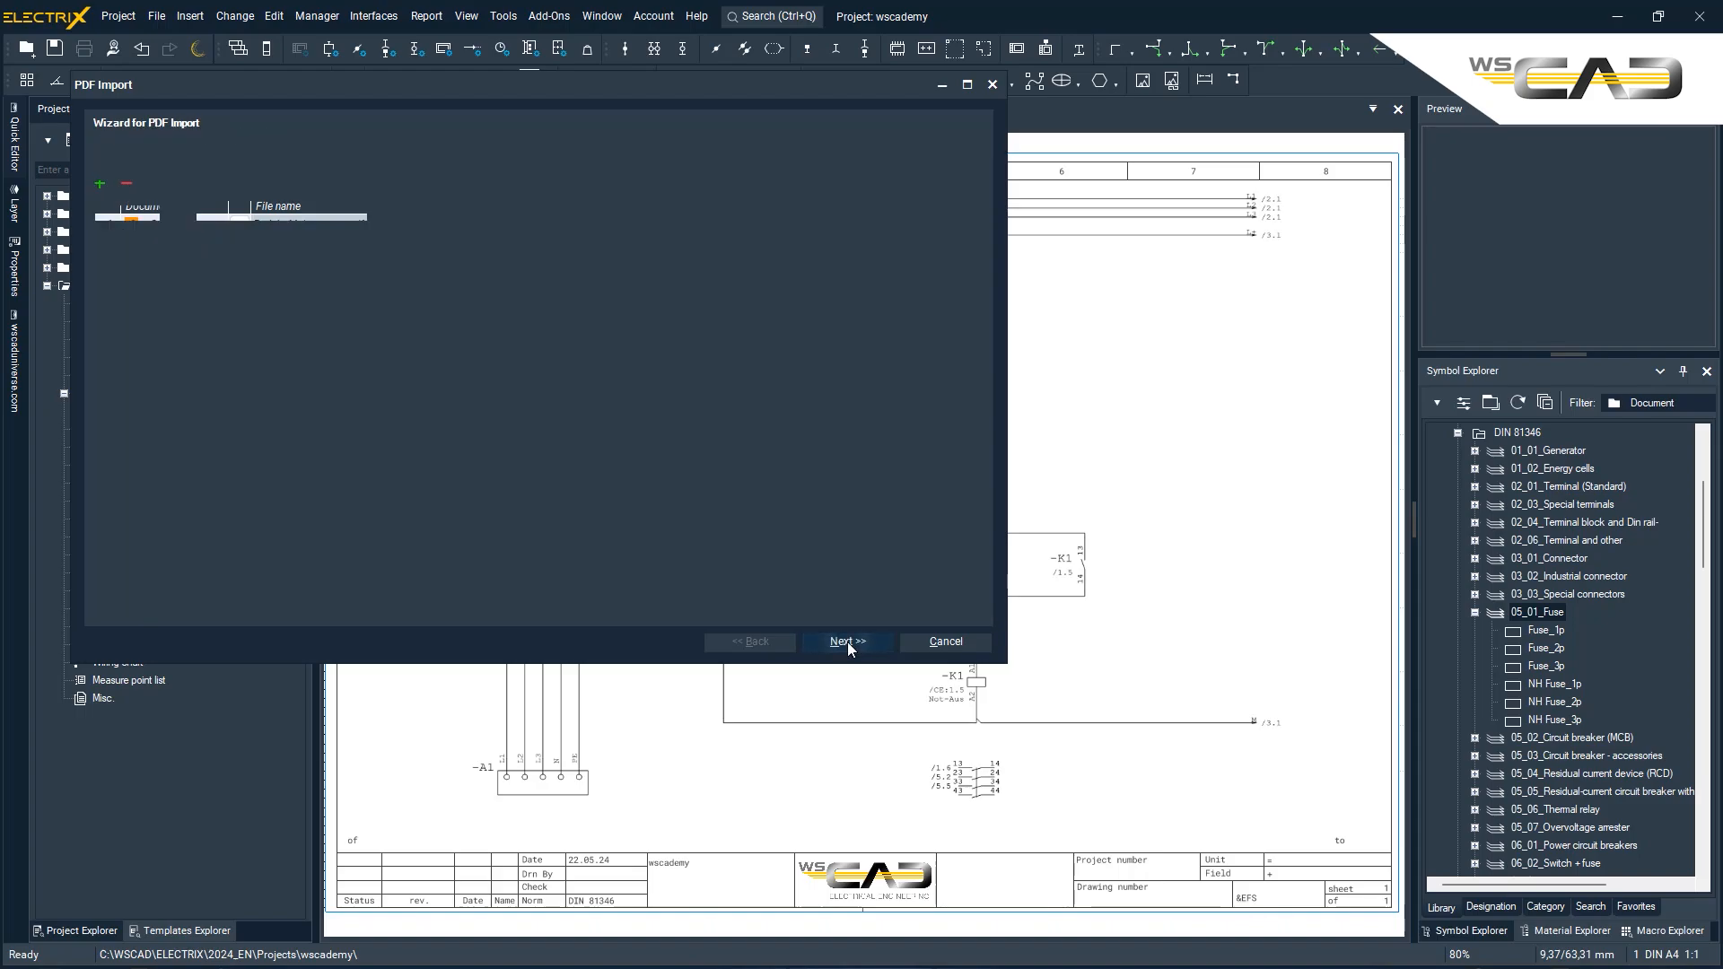
{"action": "left_click", "coordinate": [848, 641]}
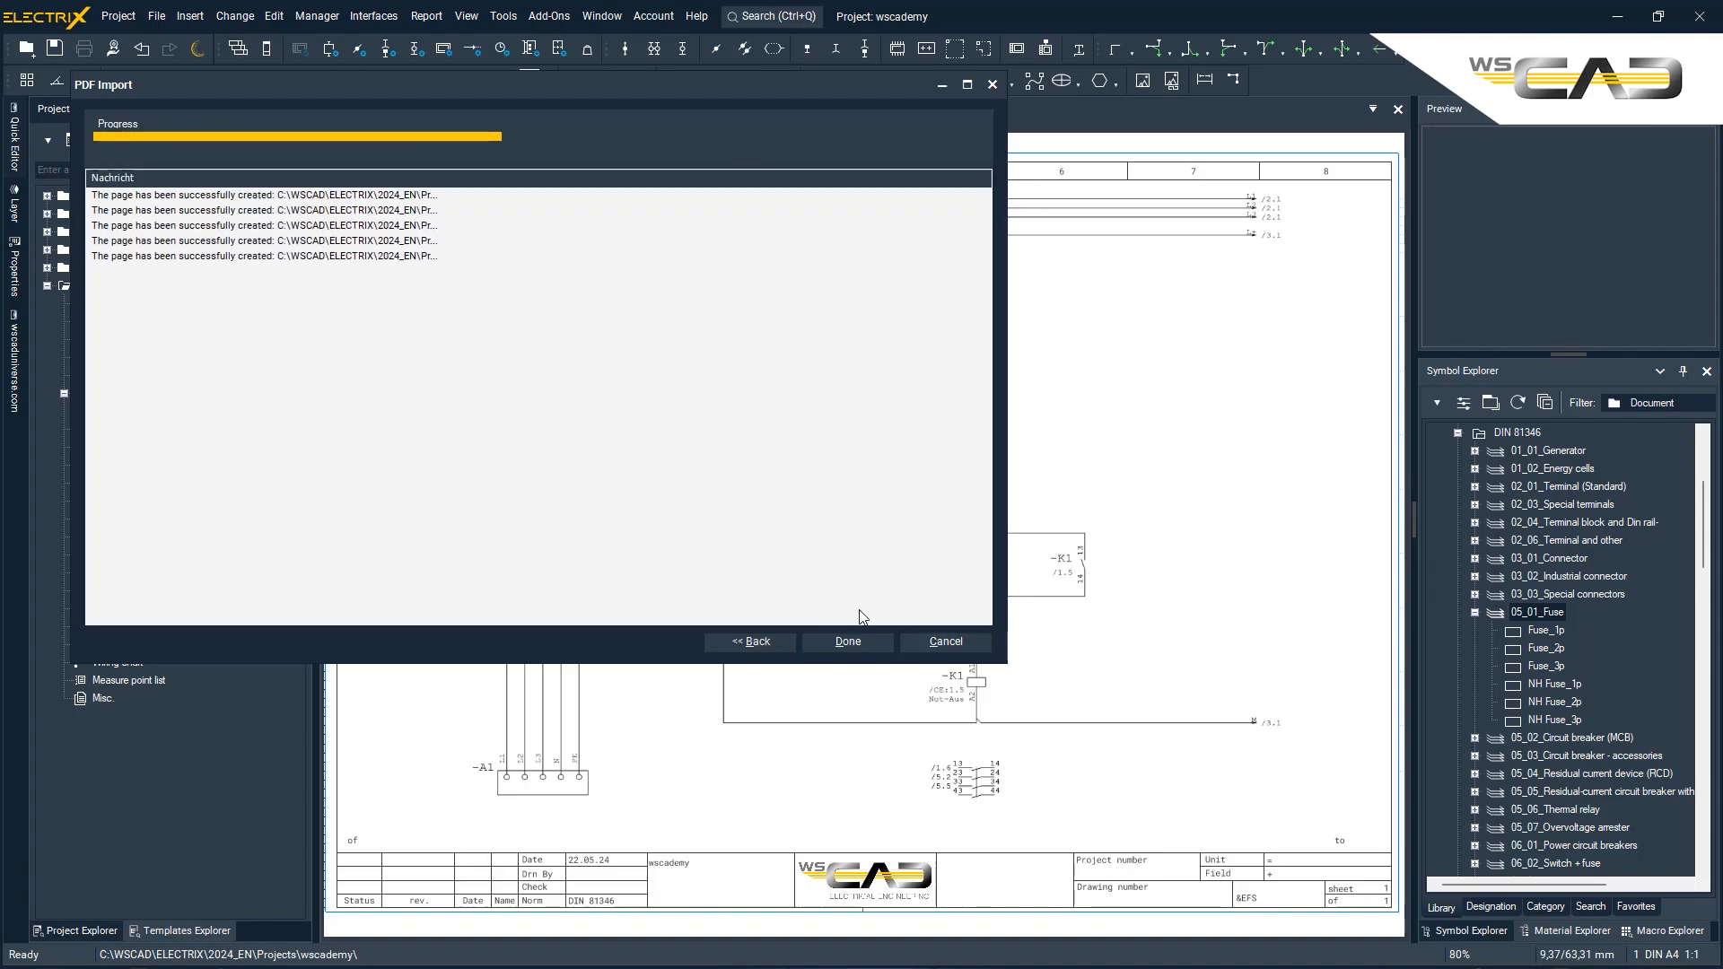
{"action": "left_click", "coordinate": [848, 641]}
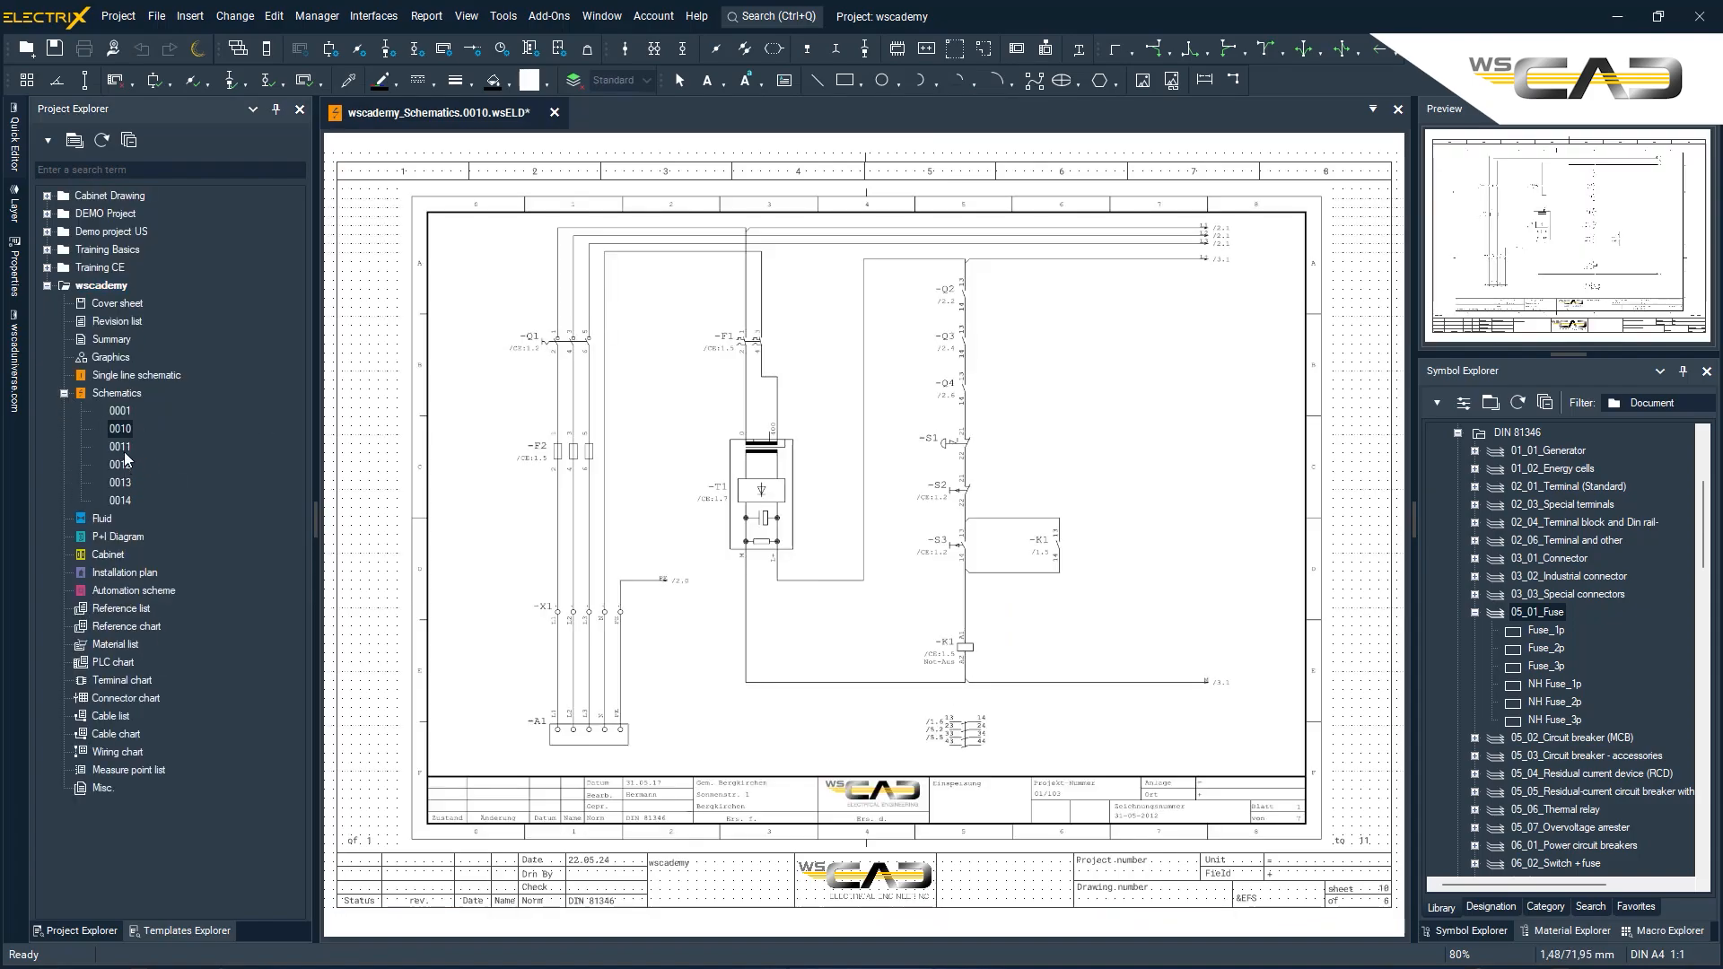
{"action": "left_click", "coordinate": [126, 450]}
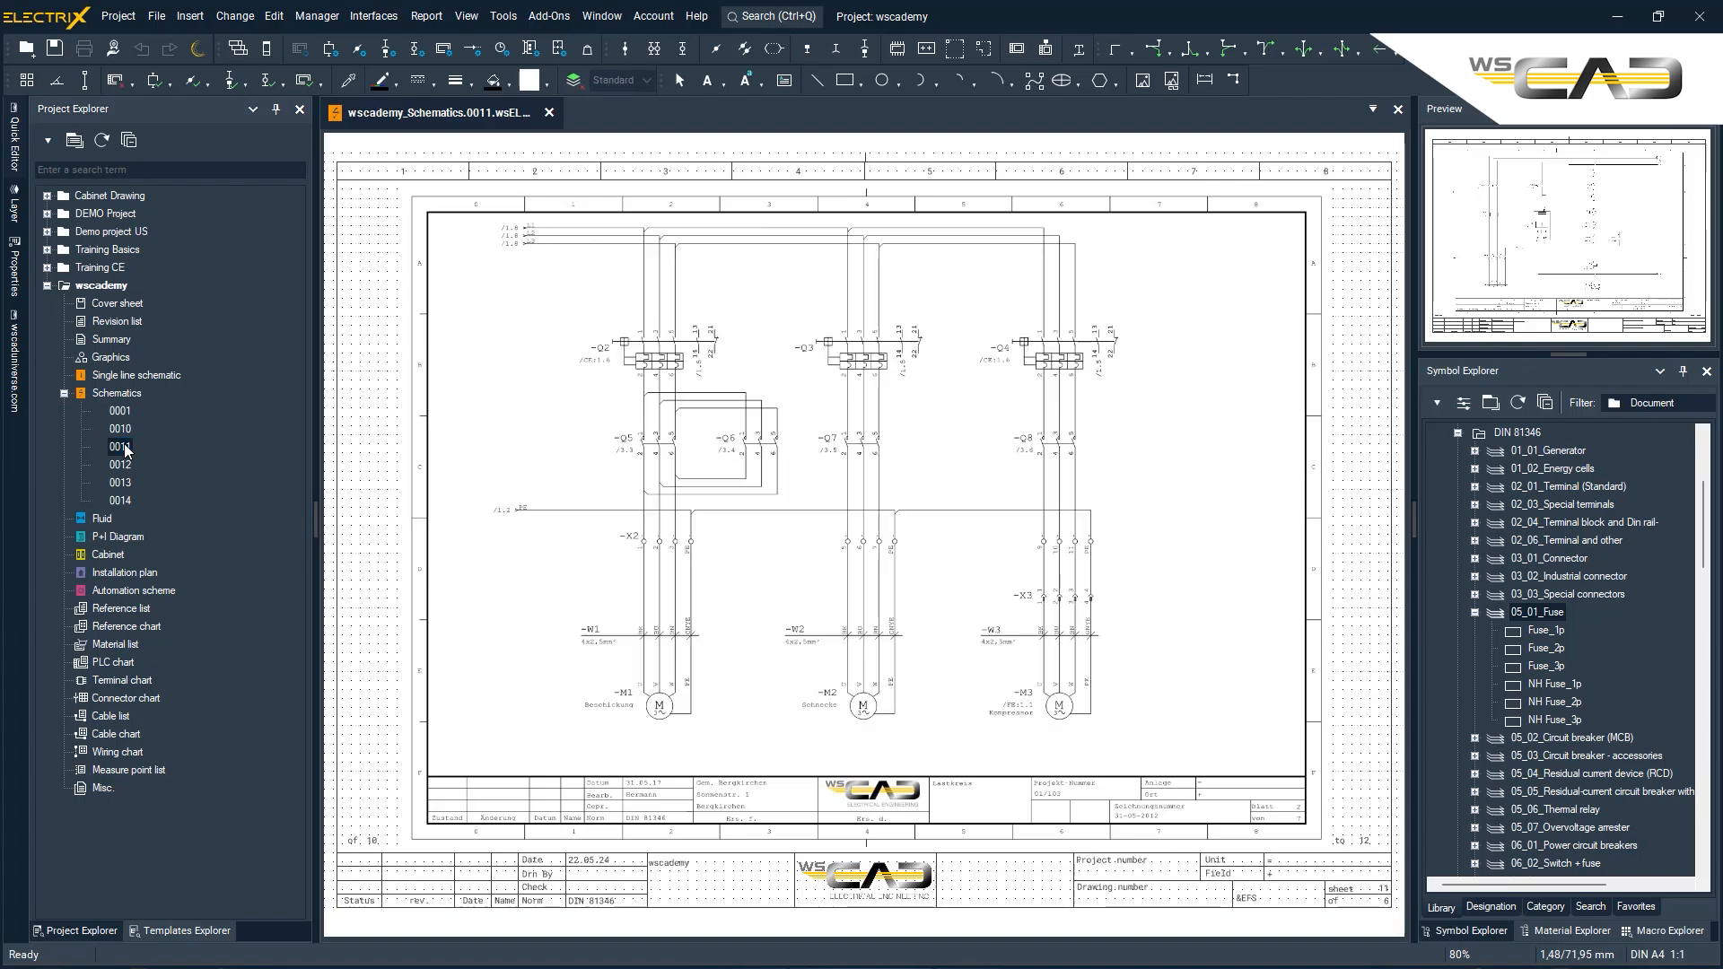